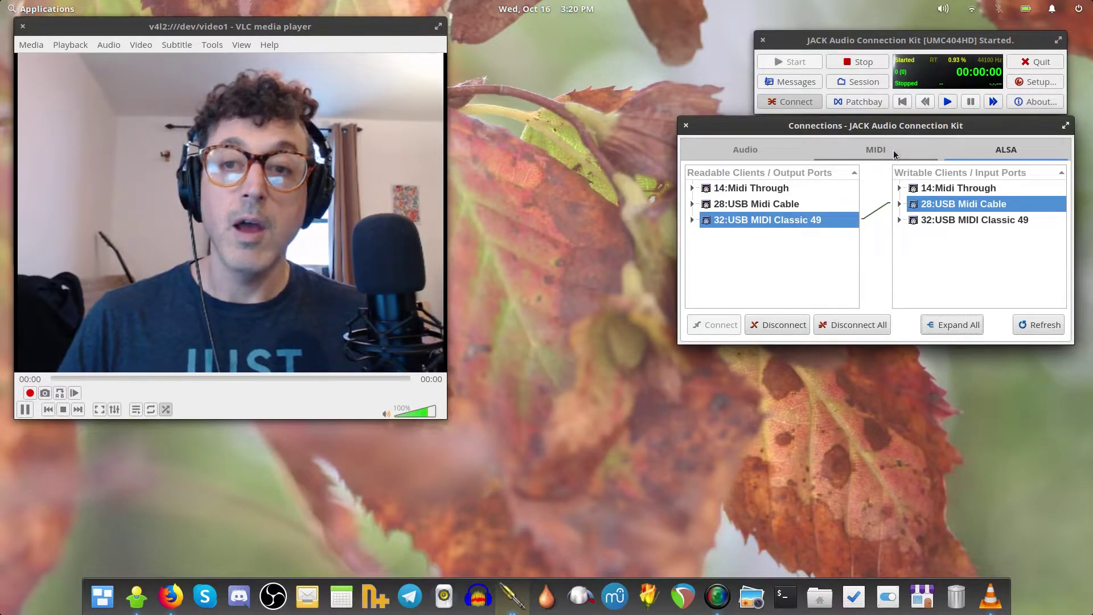
Check the JACK MIDI and audio port connections, then return to the ALSA MIDI connections.
{"action": "left_click", "coordinate": [893, 152]}
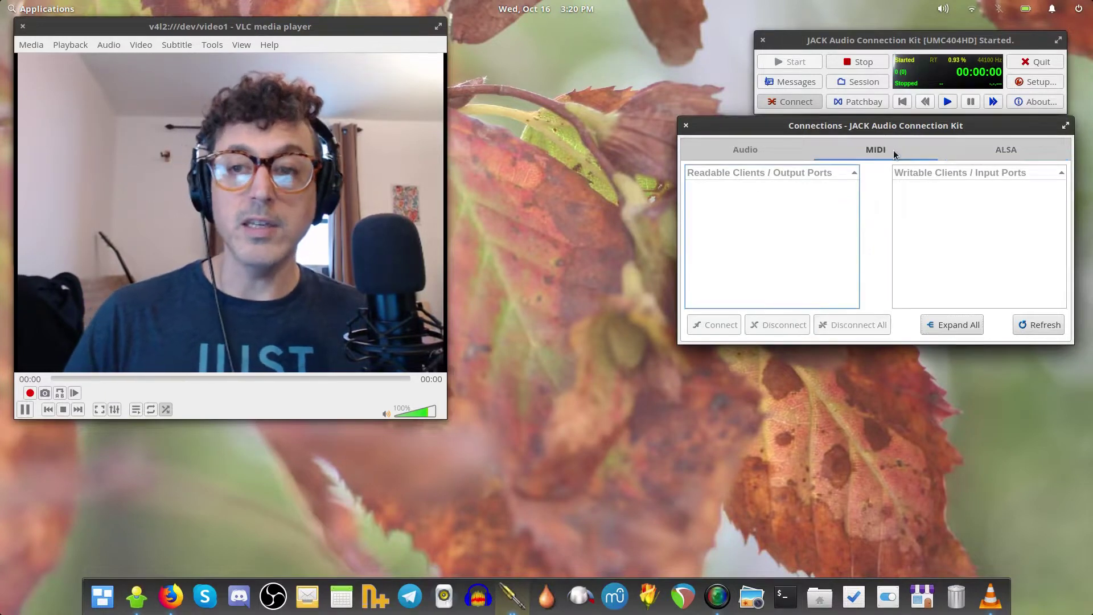
{"action": "left_click", "coordinate": [980, 152]}
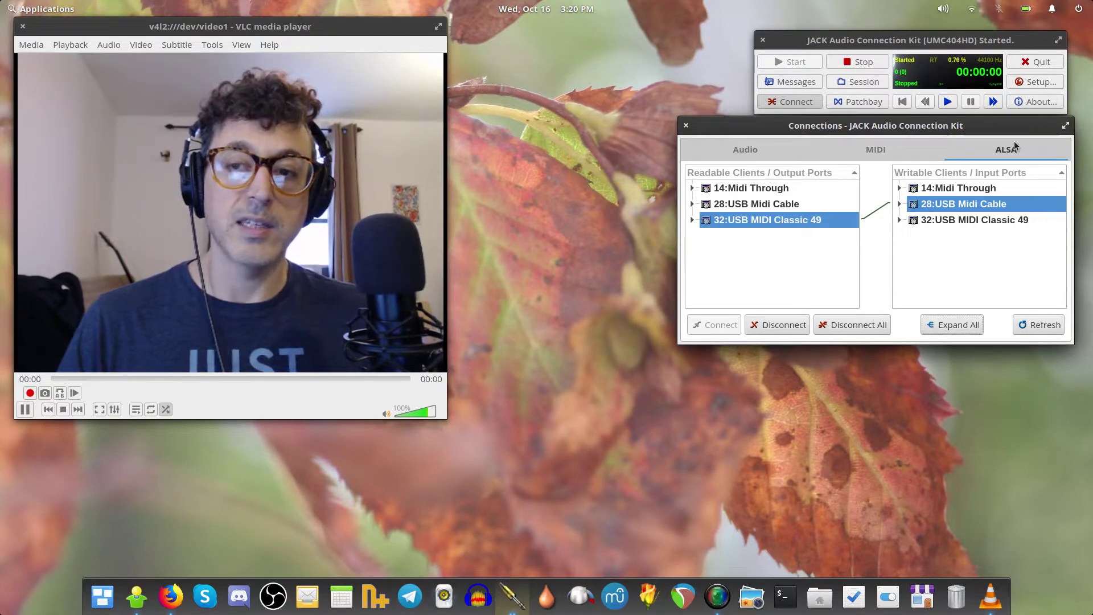
{"action": "left_click", "coordinate": [895, 154]}
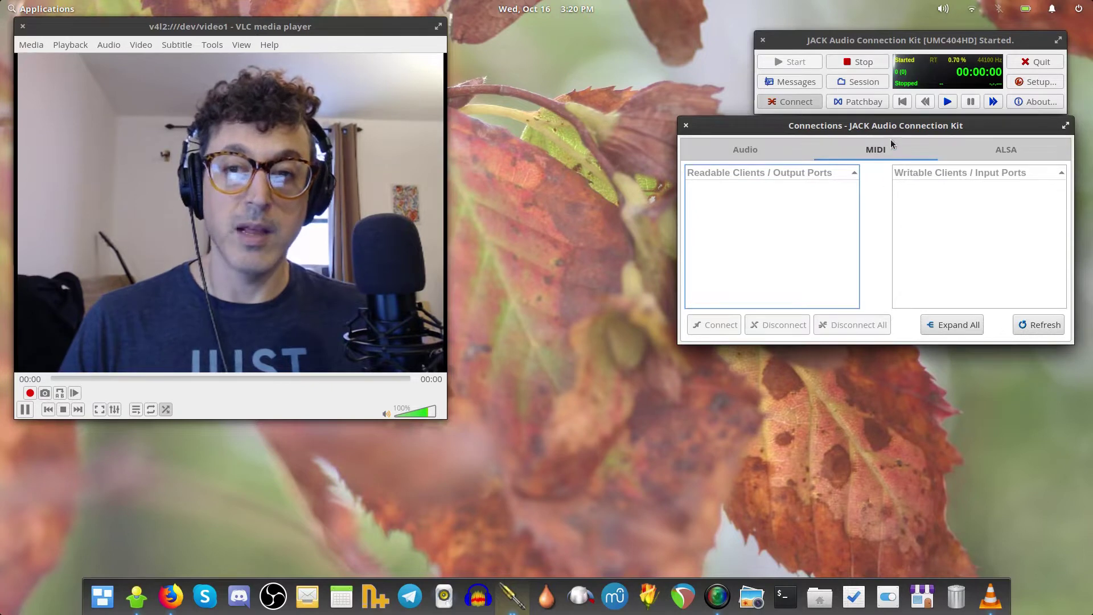
{"action": "left_click", "coordinate": [778, 151]}
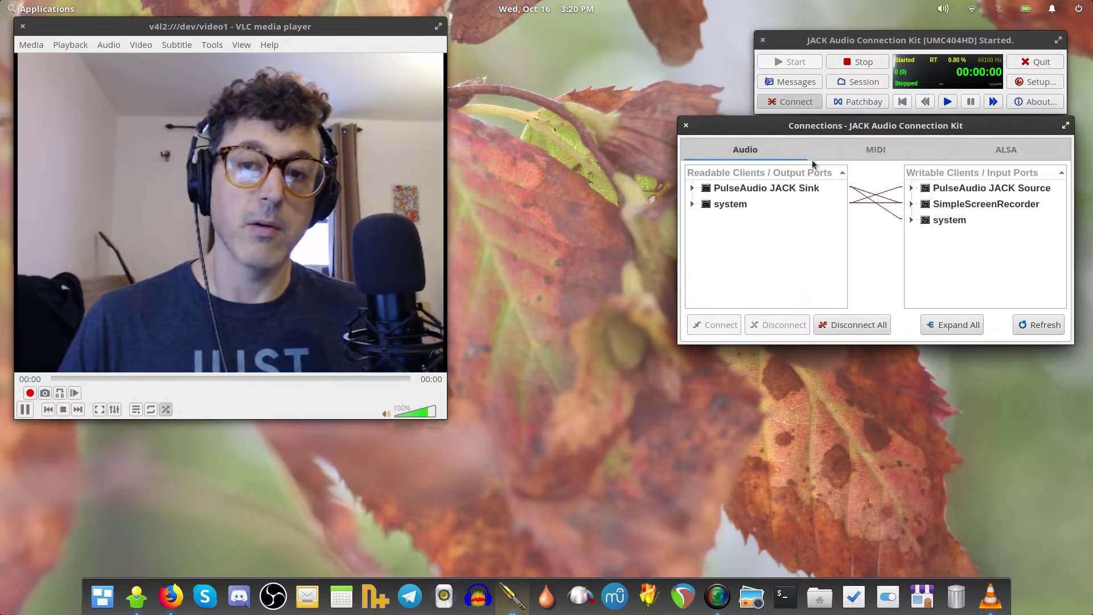
{"action": "left_click", "coordinate": [1002, 151]}
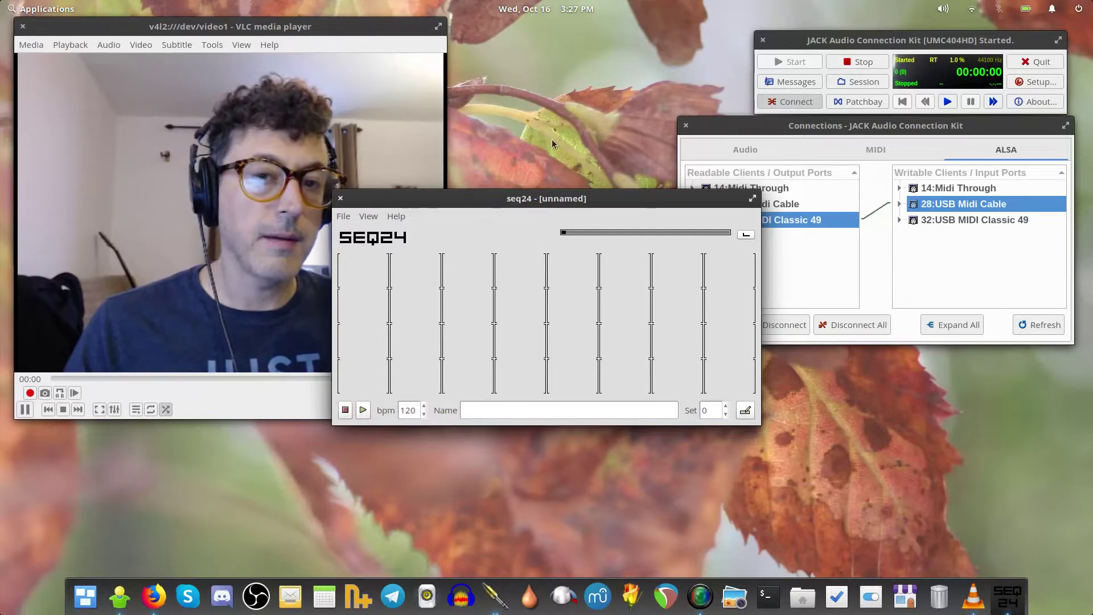
Move seq24 to the upper right, add a New pattern in slot 1, and enlarge its editor.
{"action": "left_click_drag", "start_coordinate": [533, 199], "coordinate": [766, 32]}
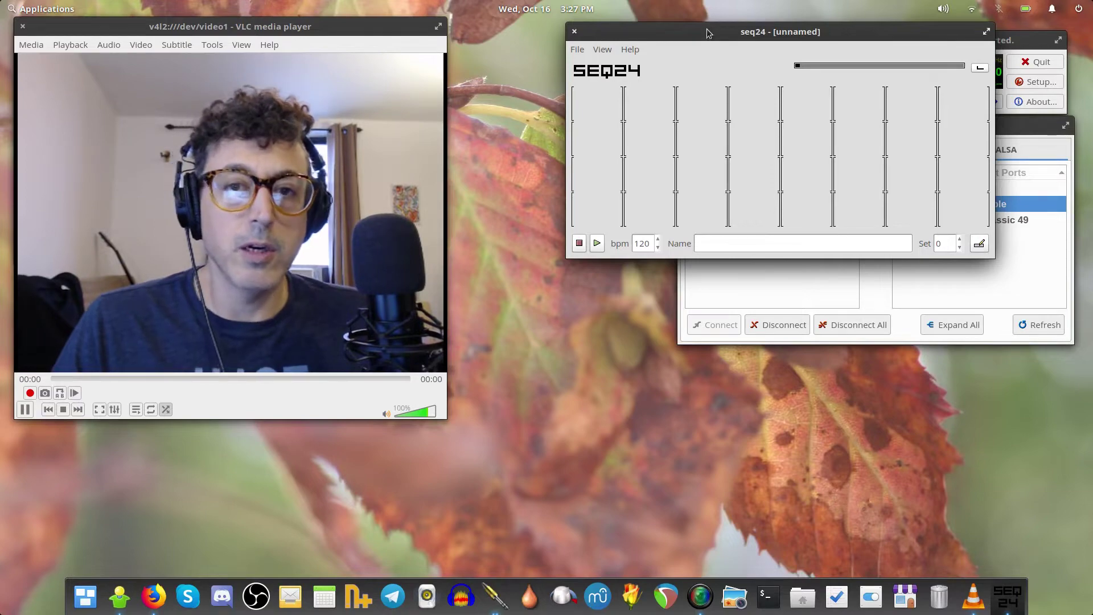
{"action": "right_click", "coordinate": [600, 95]}
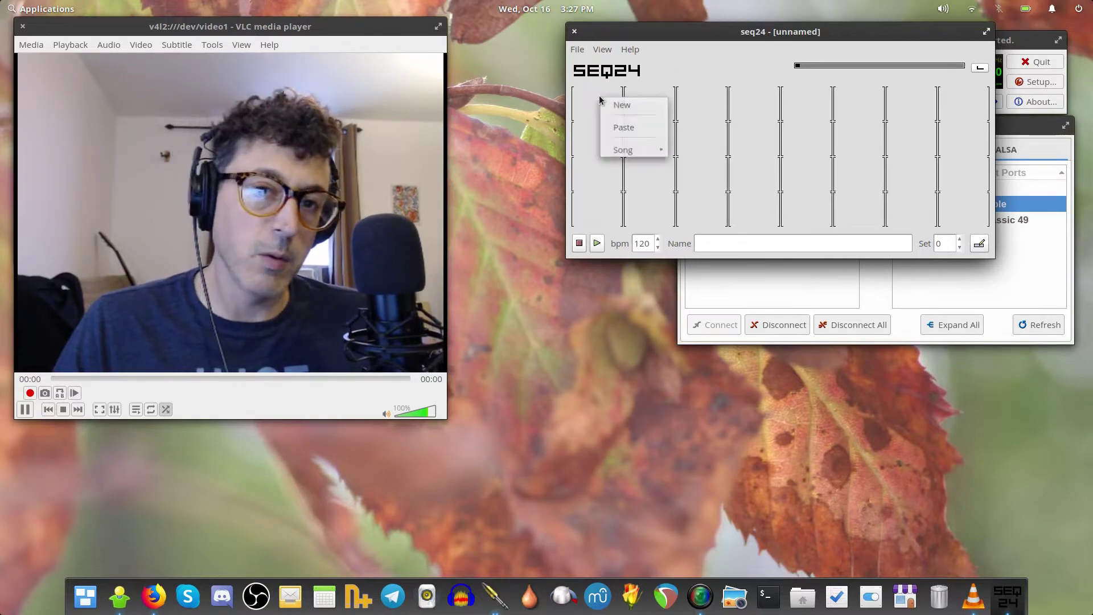
{"action": "left_click", "coordinate": [624, 103]}
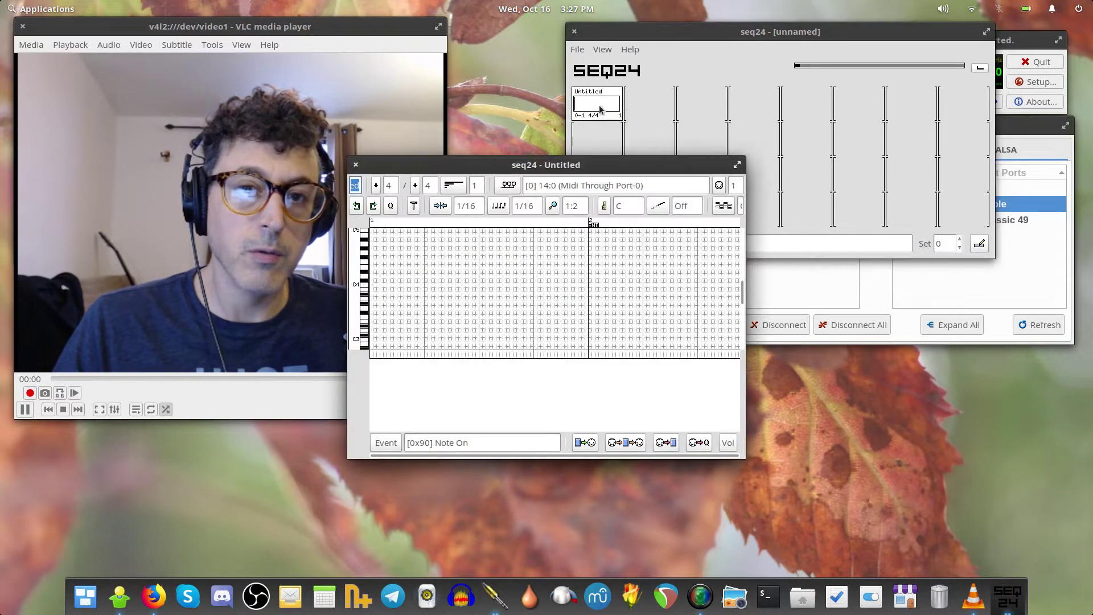
{"action": "left_click_drag", "start_coordinate": [746, 156], "coordinate": [889, 109]}
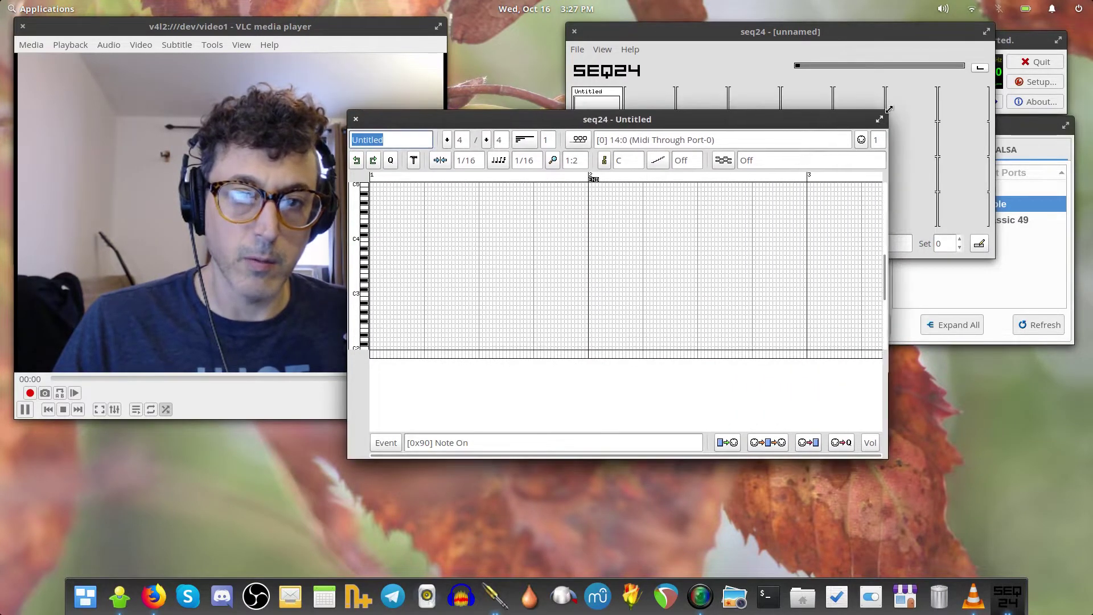
Route the pattern to output [1] 28:0 USB Midi Cable on MIDI channel 4.
{"action": "left_click", "coordinate": [587, 142]}
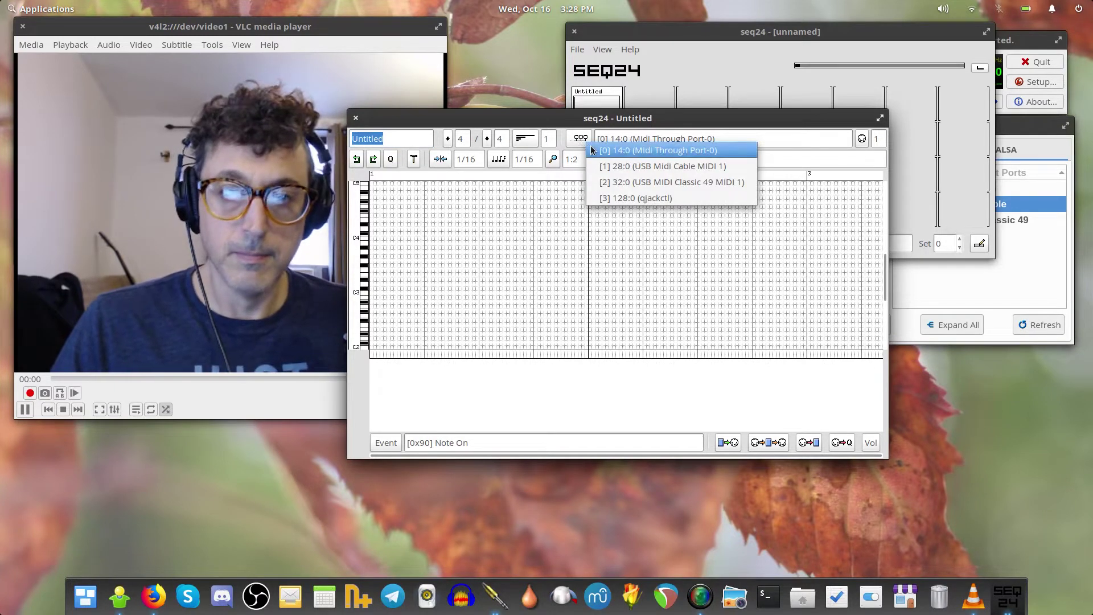
{"action": "left_click", "coordinate": [684, 166]}
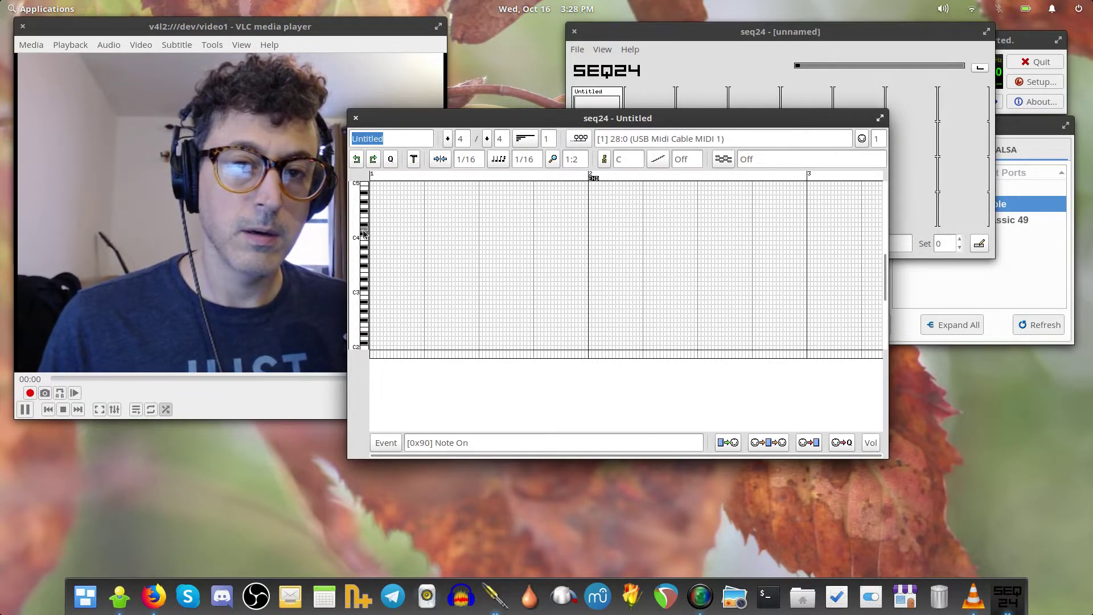
{"action": "left_click", "coordinate": [863, 139]}
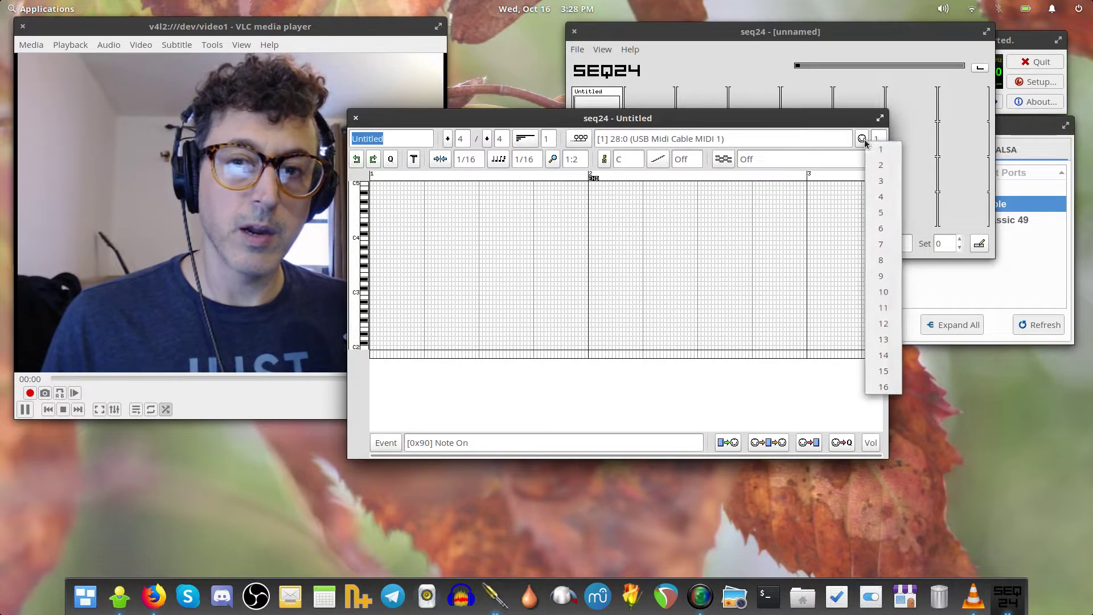
{"action": "left_click", "coordinate": [881, 164]}
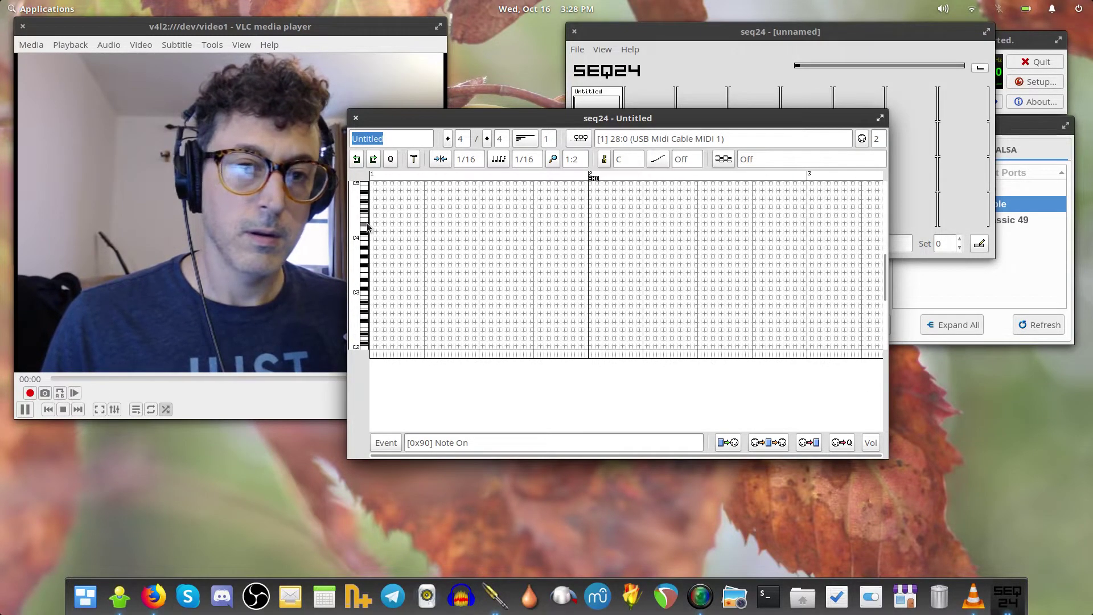
{"action": "left_click", "coordinate": [862, 139]}
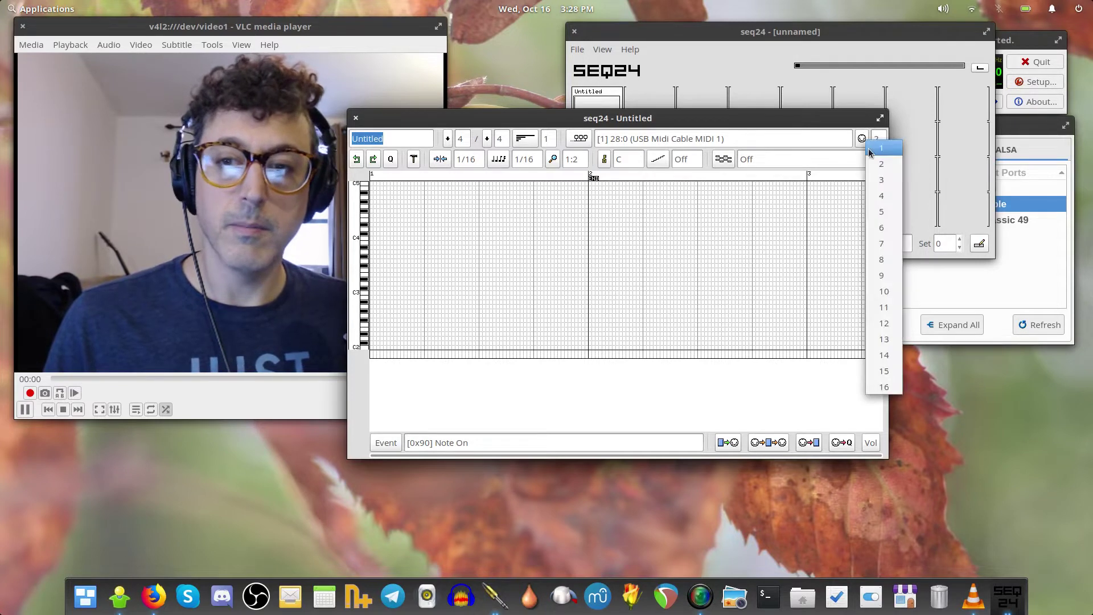
{"action": "left_click", "coordinate": [884, 179]}
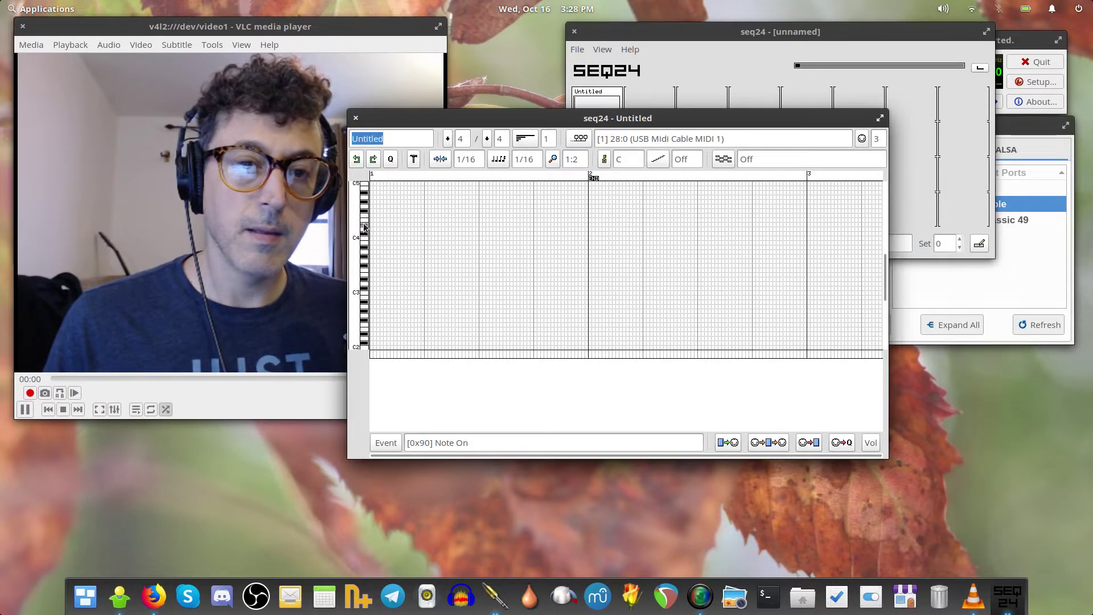
{"action": "left_click", "coordinate": [862, 139]}
{"action": "left_click", "coordinate": [877, 197]}
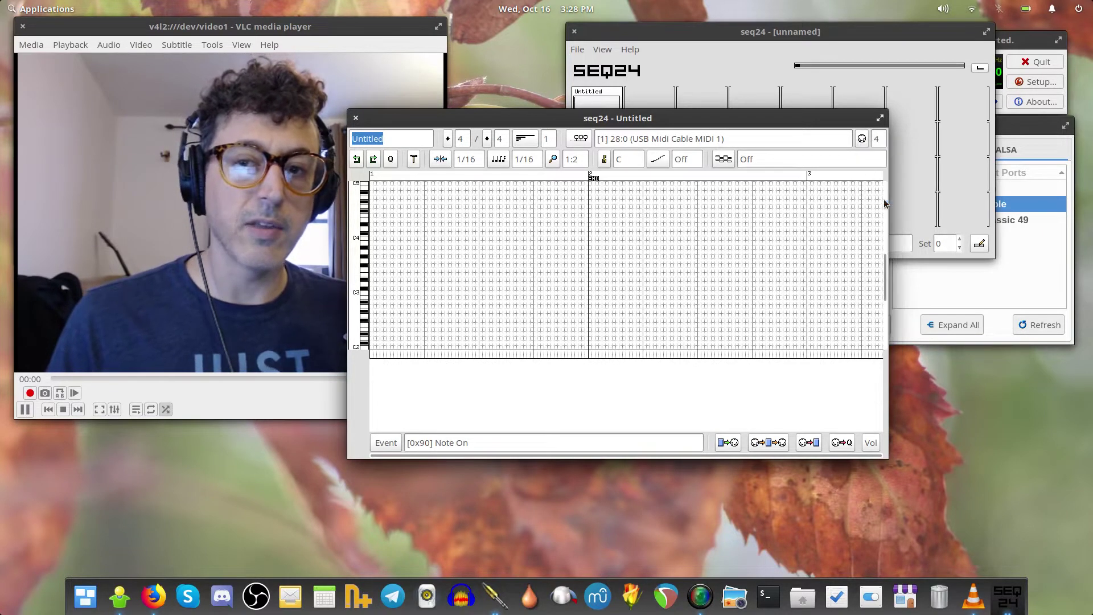
Place and select a note at the pattern's start, then move the editor over the main window.
{"action": "left_click", "coordinate": [376, 261]}
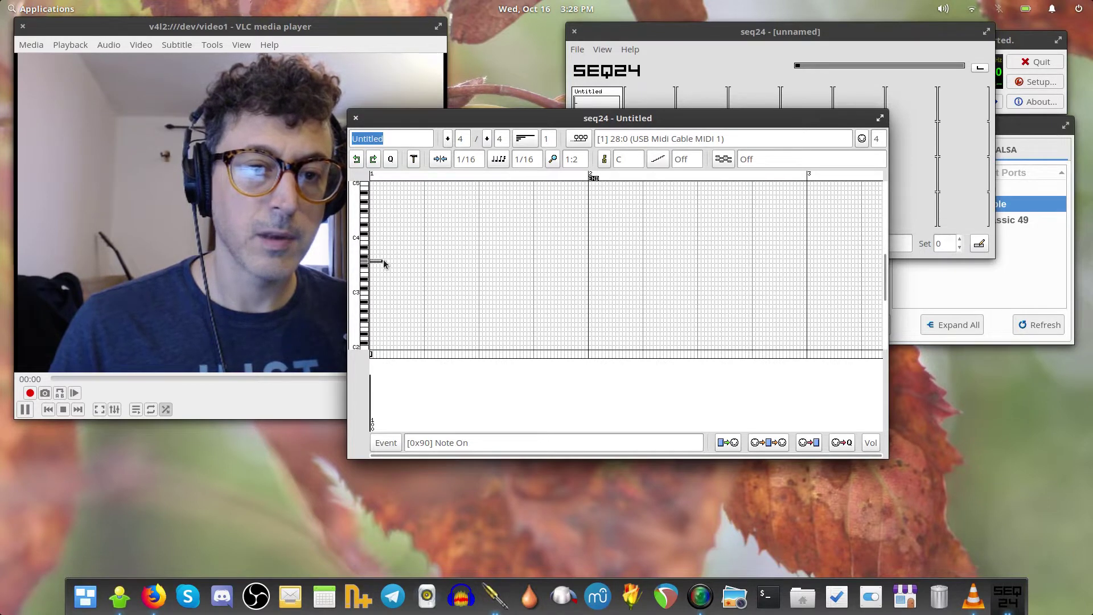
{"action": "left_click_drag", "start_coordinate": [424, 267], "coordinate": [414, 264]}
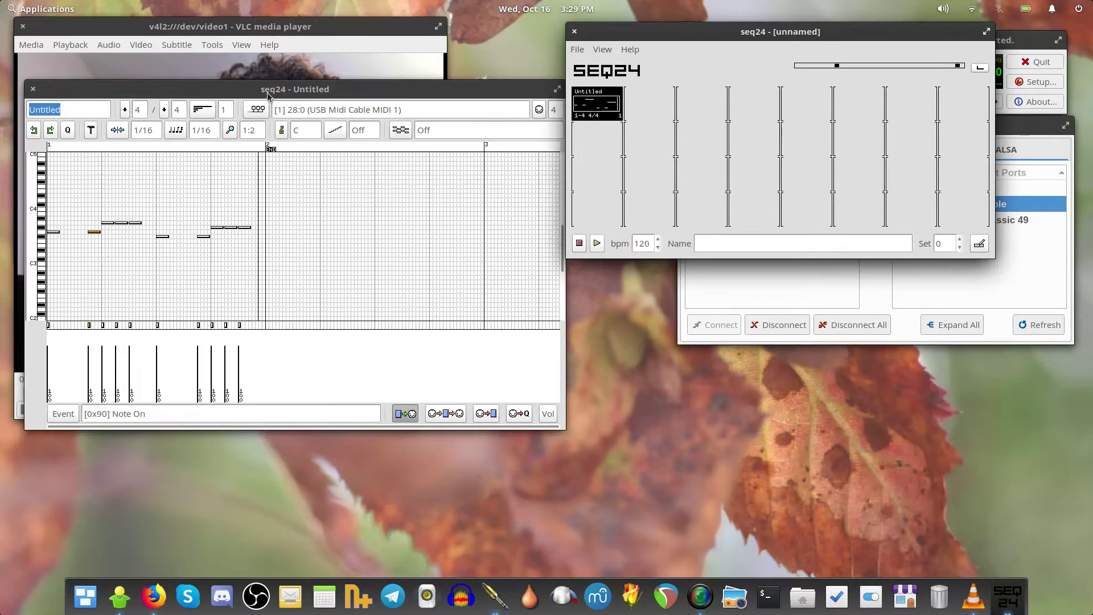
{"action": "left_click_drag", "start_coordinate": [267, 95], "coordinate": [561, 156]}
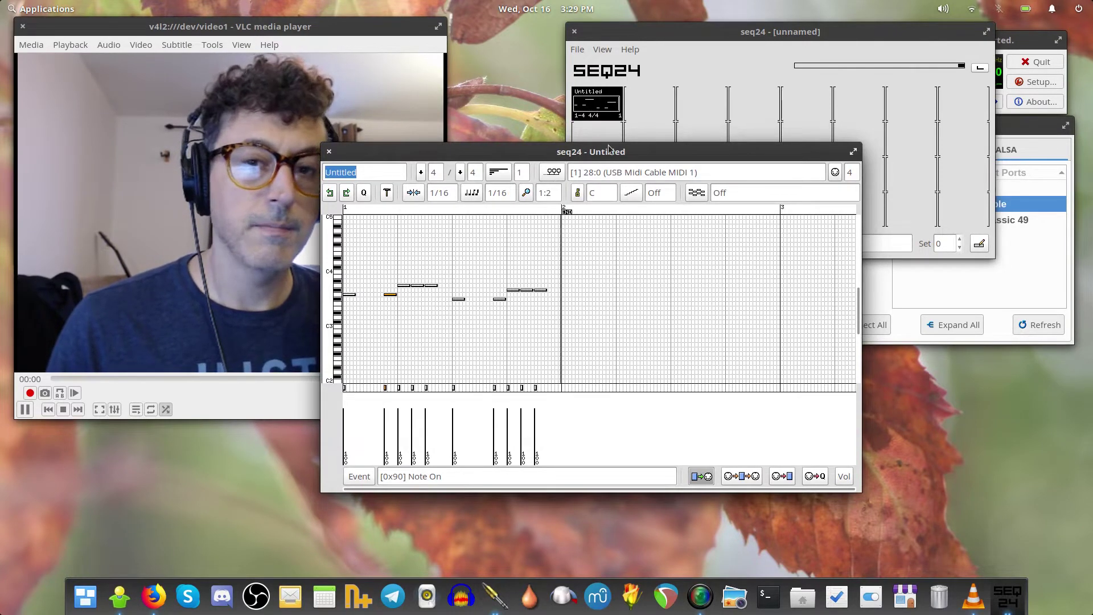
Close the first editor, then create and unmute a new pattern in slot 2.
{"action": "left_click", "coordinate": [329, 151]}
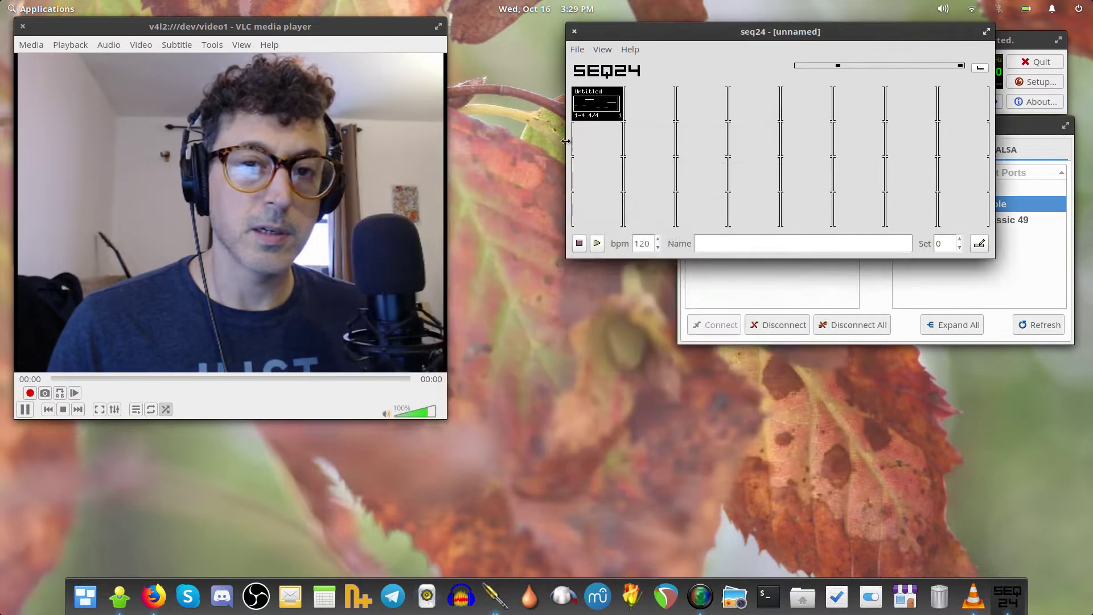
{"action": "right_click", "coordinate": [586, 138]}
{"action": "left_click", "coordinate": [598, 143]}
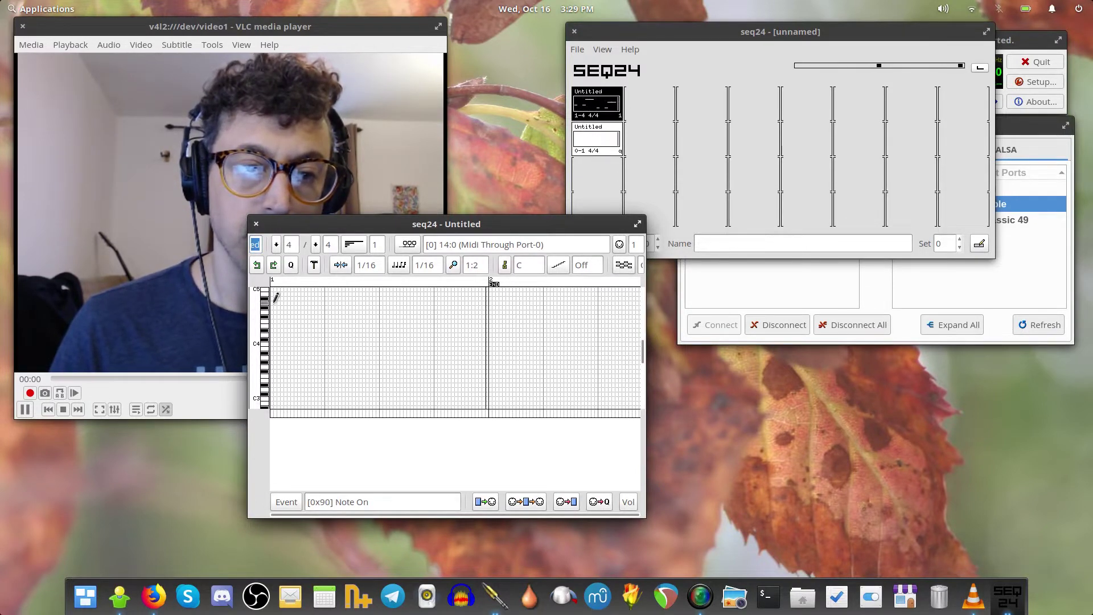
{"action": "left_click", "coordinate": [615, 146]}
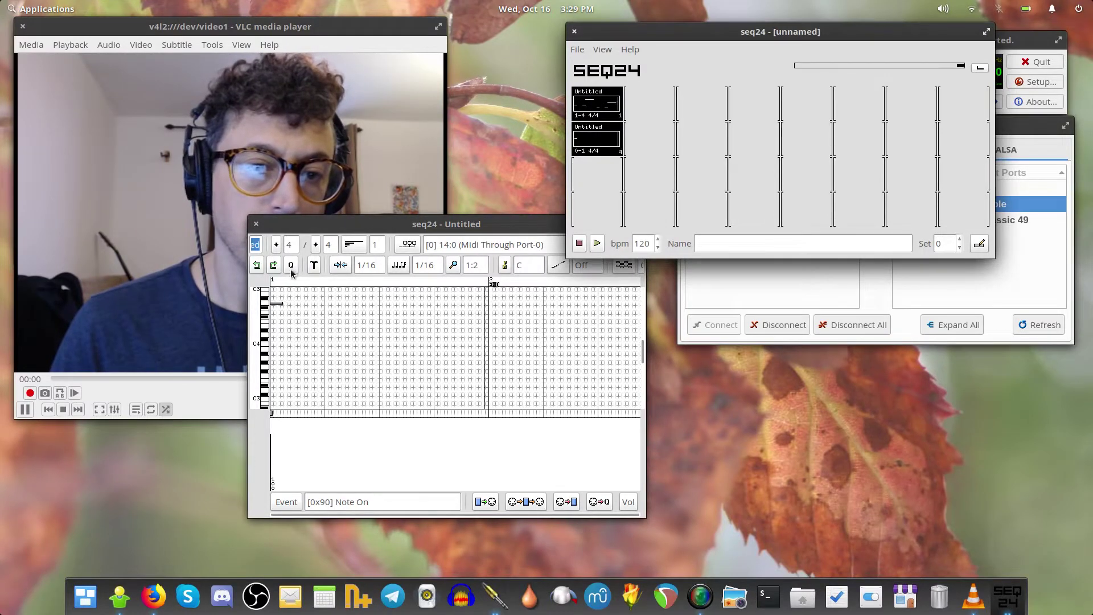
Turn MIDI thru on and route the second pattern to the USB Midi Cable port.
{"action": "left_click", "coordinate": [485, 502]}
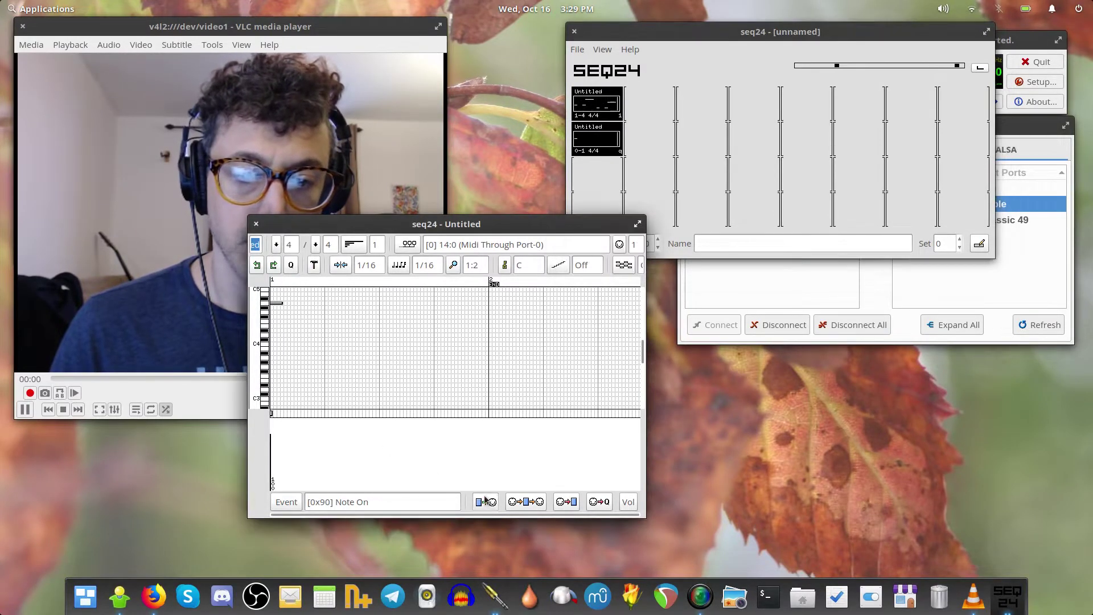
{"action": "left_click", "coordinate": [477, 501]}
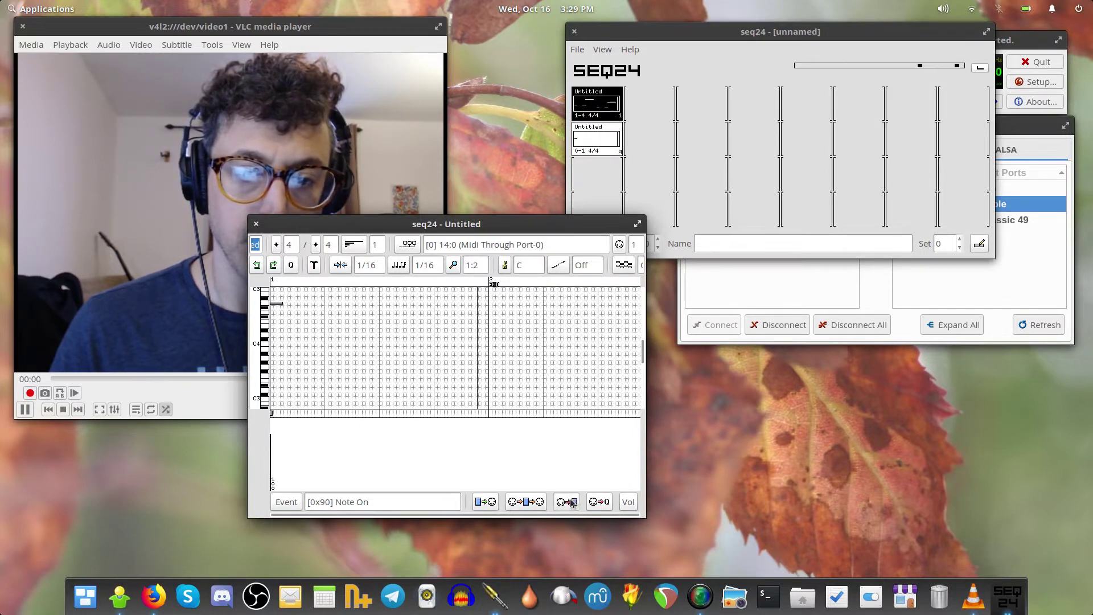
{"action": "left_click", "coordinate": [572, 502]}
{"action": "left_click", "coordinate": [484, 502]}
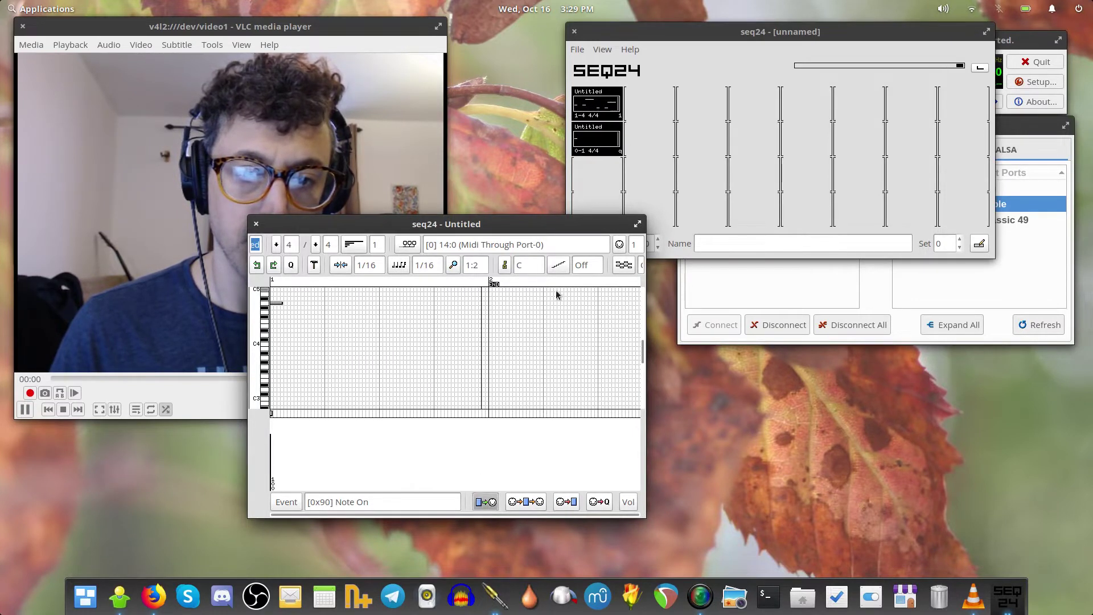
{"action": "left_click", "coordinate": [417, 249]}
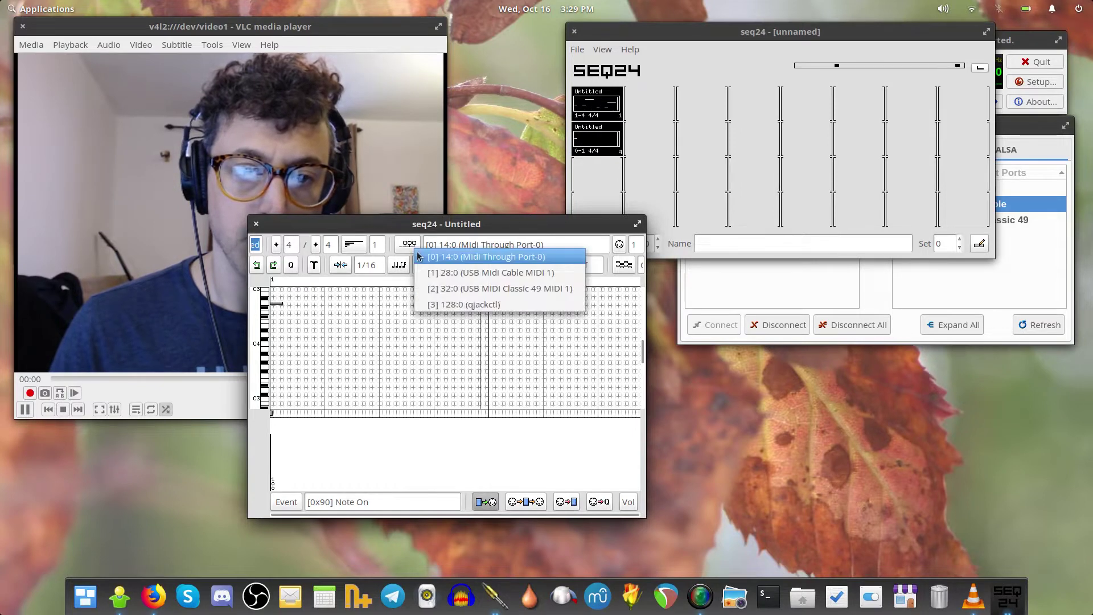
{"action": "left_click", "coordinate": [477, 274]}
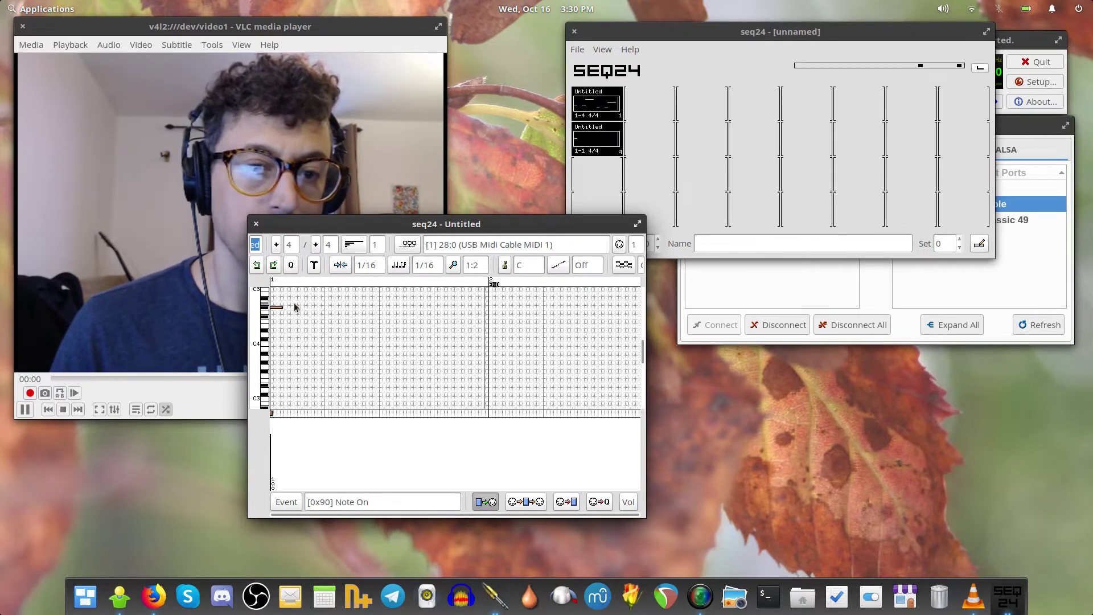
Delete the stray note, set note length to 1/8, and place an eighth note at the start.
{"action": "left_click_drag", "start_coordinate": [293, 306], "coordinate": [270, 324]}
{"action": "key", "text": "Delete"}
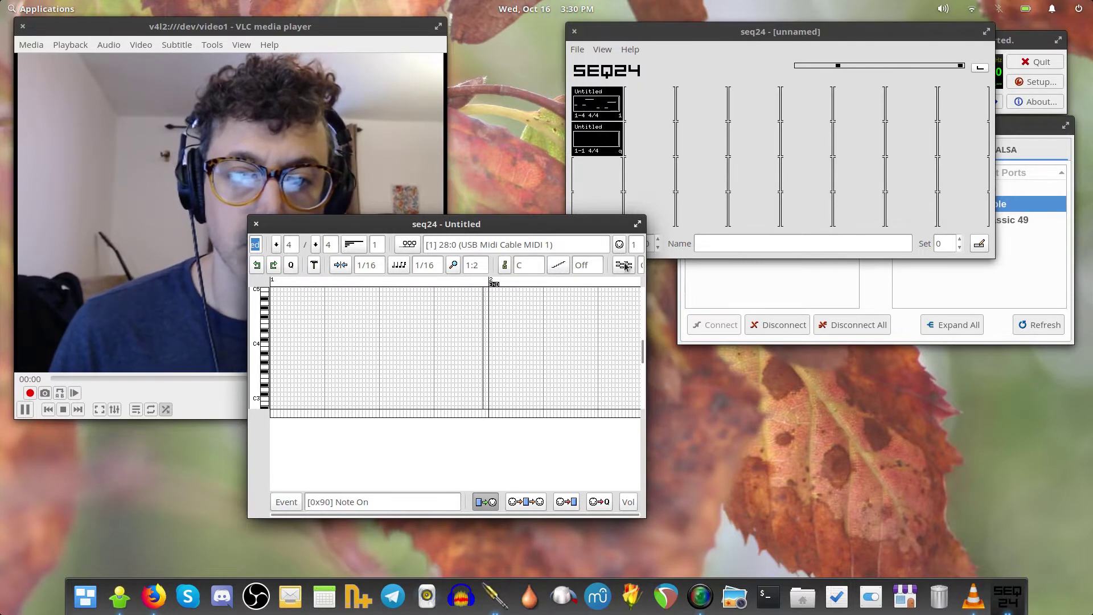
{"action": "left_click", "coordinate": [400, 265]}
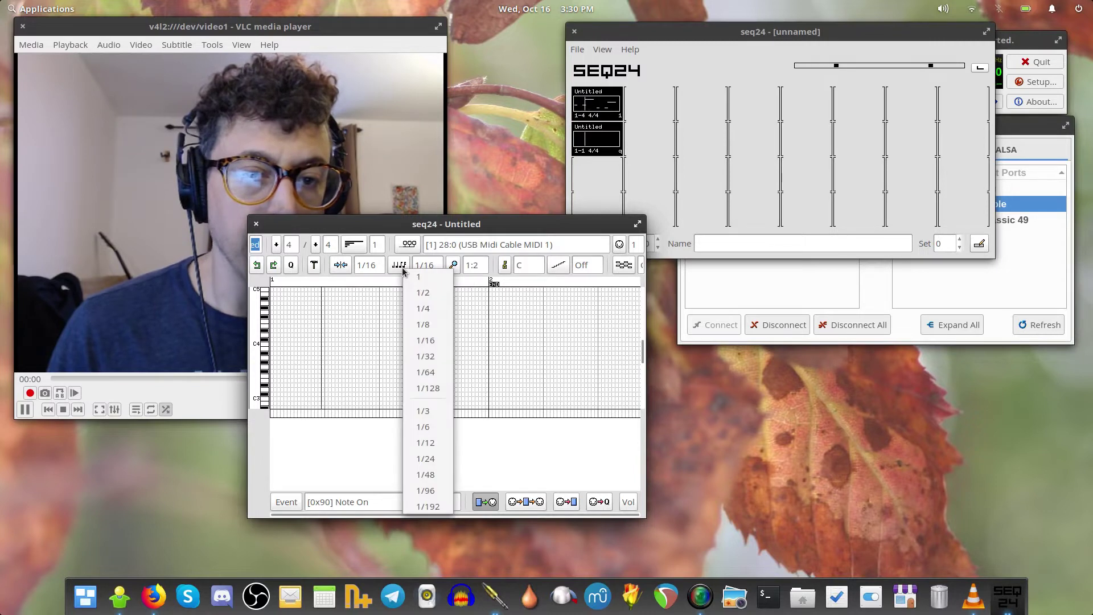
{"action": "left_click", "coordinate": [450, 324]}
{"action": "left_click", "coordinate": [275, 315]}
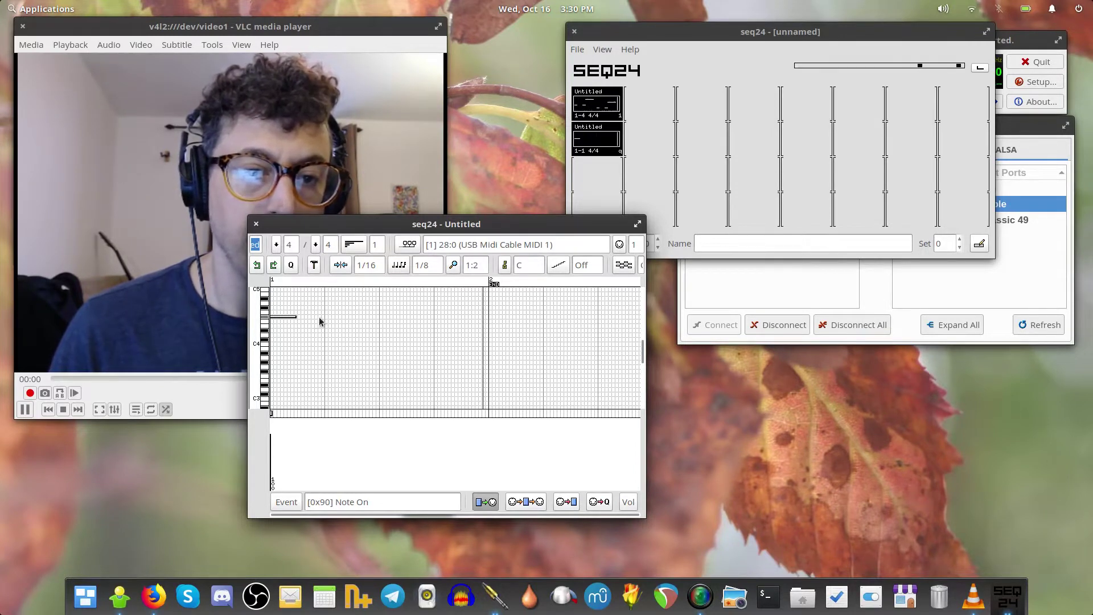
Add a second note, set beat width to 2, shift the note later, and close the editor.
{"action": "left_click", "coordinate": [382, 324]}
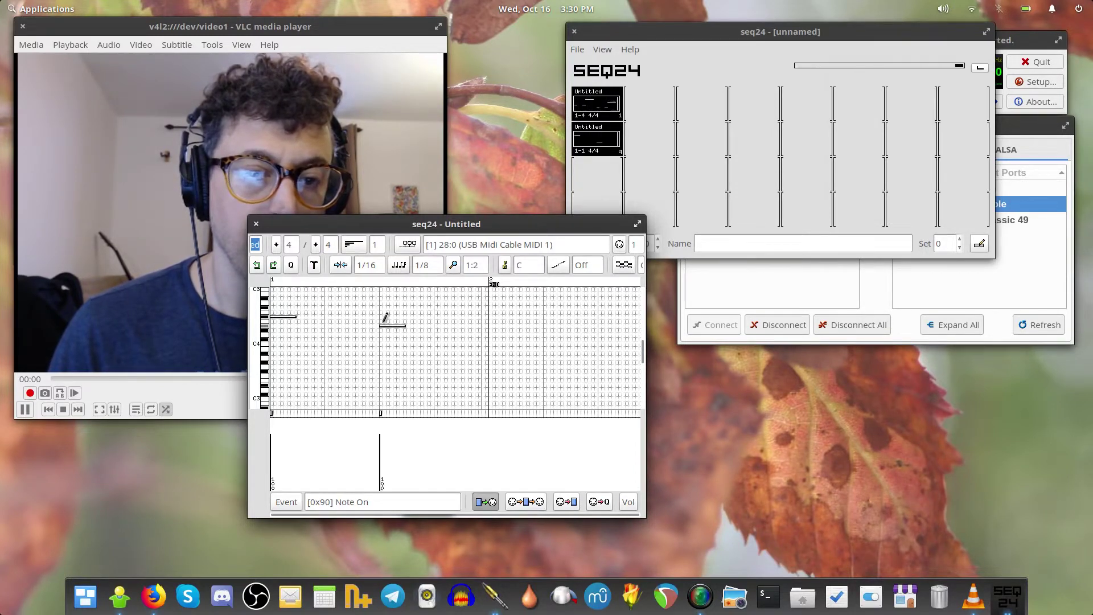
{"action": "left_click", "coordinate": [316, 244]}
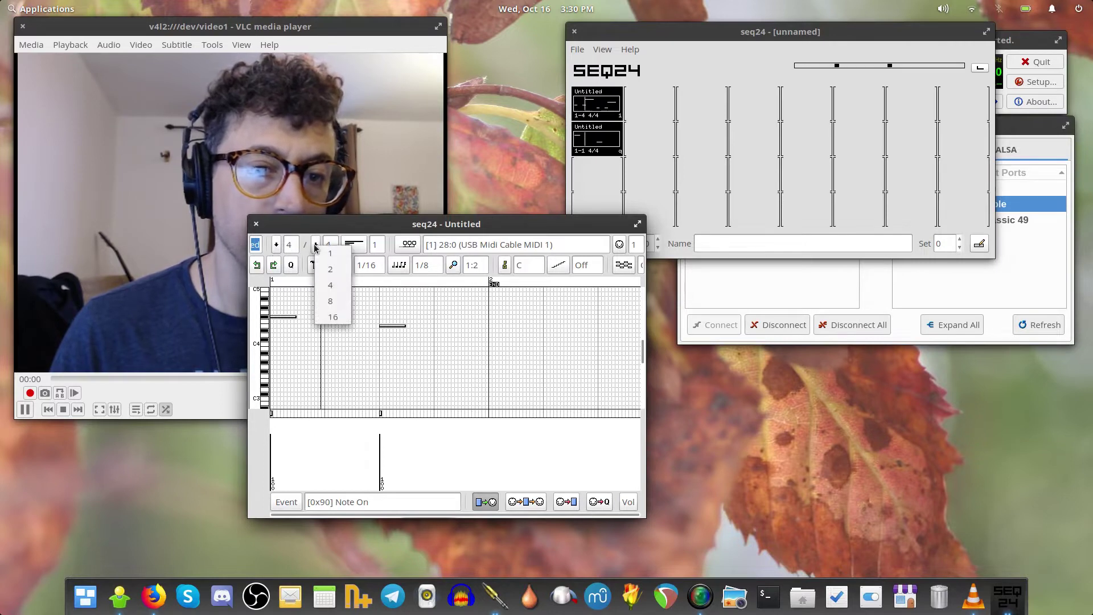
{"action": "left_click", "coordinate": [330, 270]}
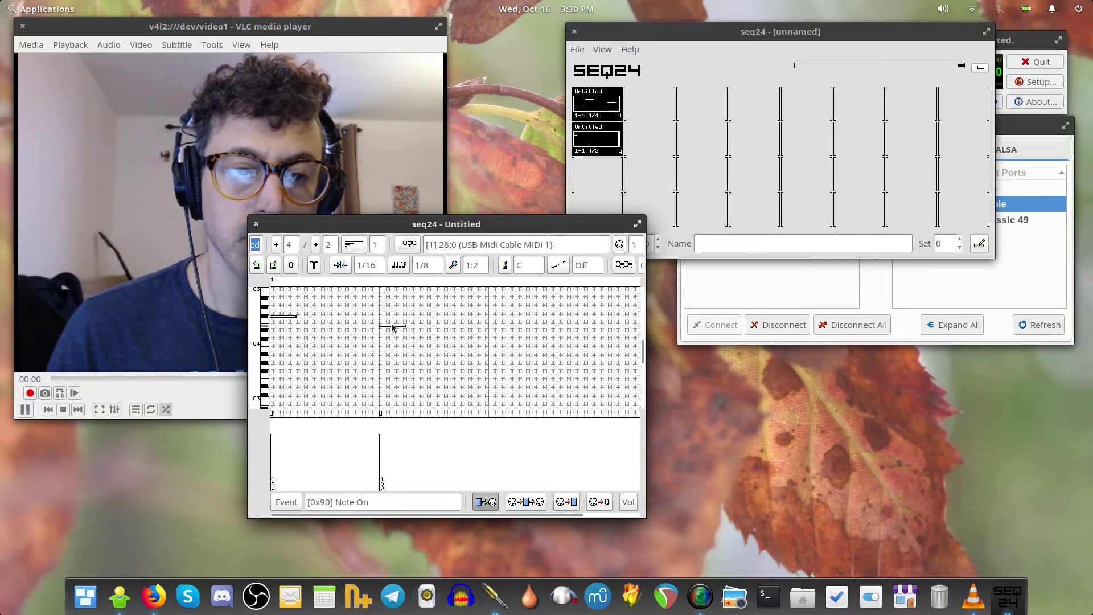
{"action": "left_click_drag", "start_coordinate": [393, 327], "coordinate": [497, 312]}
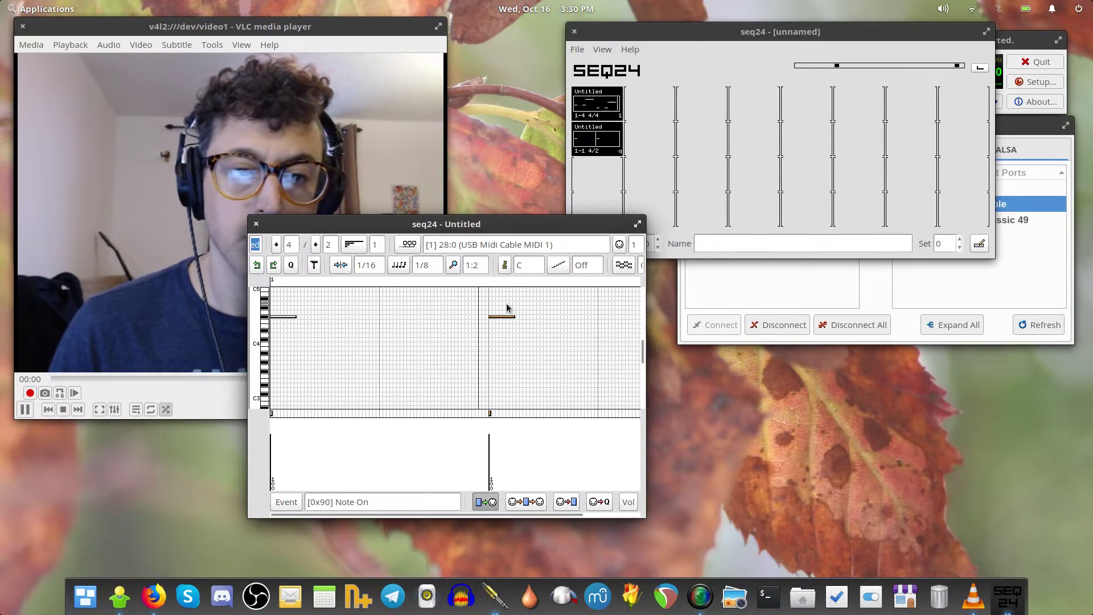
{"action": "left_click", "coordinate": [255, 224]}
Create a third pattern in slot 3, sending to USB Midi Cable on MIDI channel 3.
{"action": "right_click", "coordinate": [594, 182]}
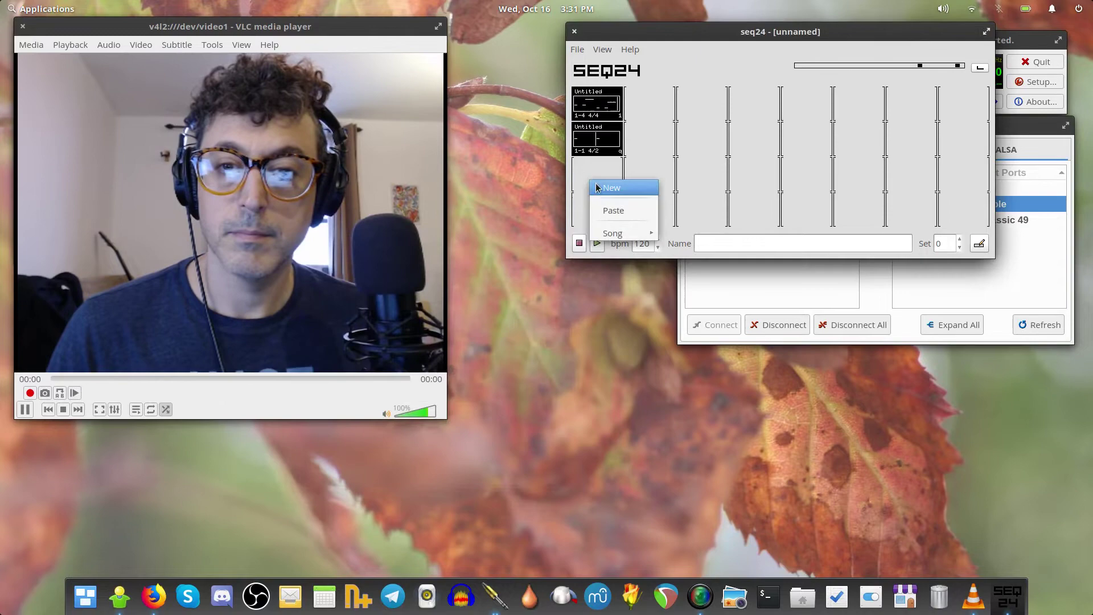
{"action": "key", "text": "Escape"}
{"action": "double_click", "coordinate": [600, 191]}
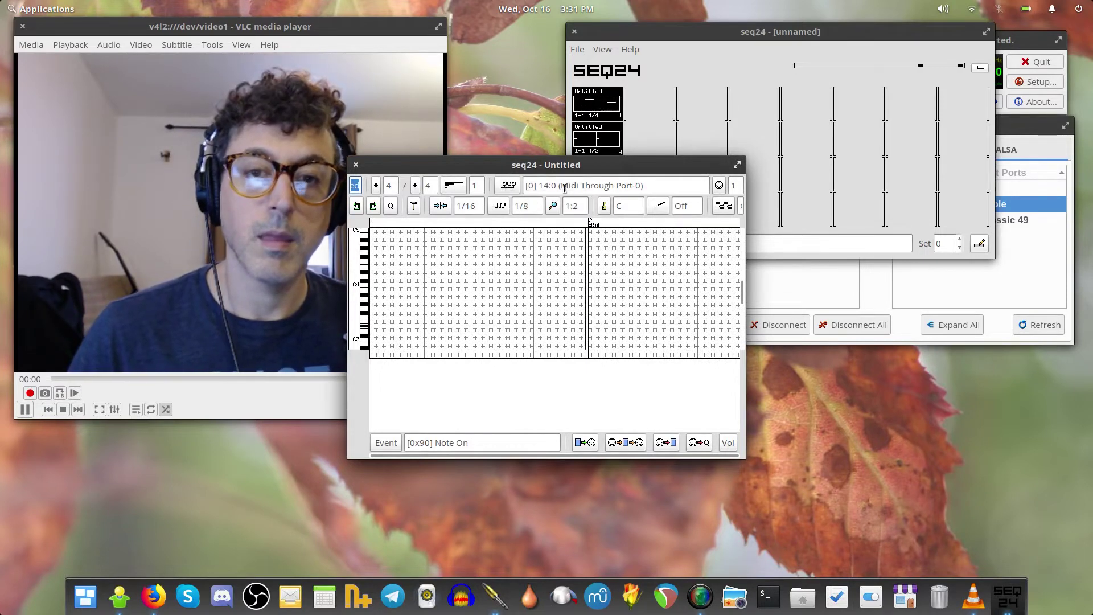
{"action": "left_click", "coordinate": [509, 187]}
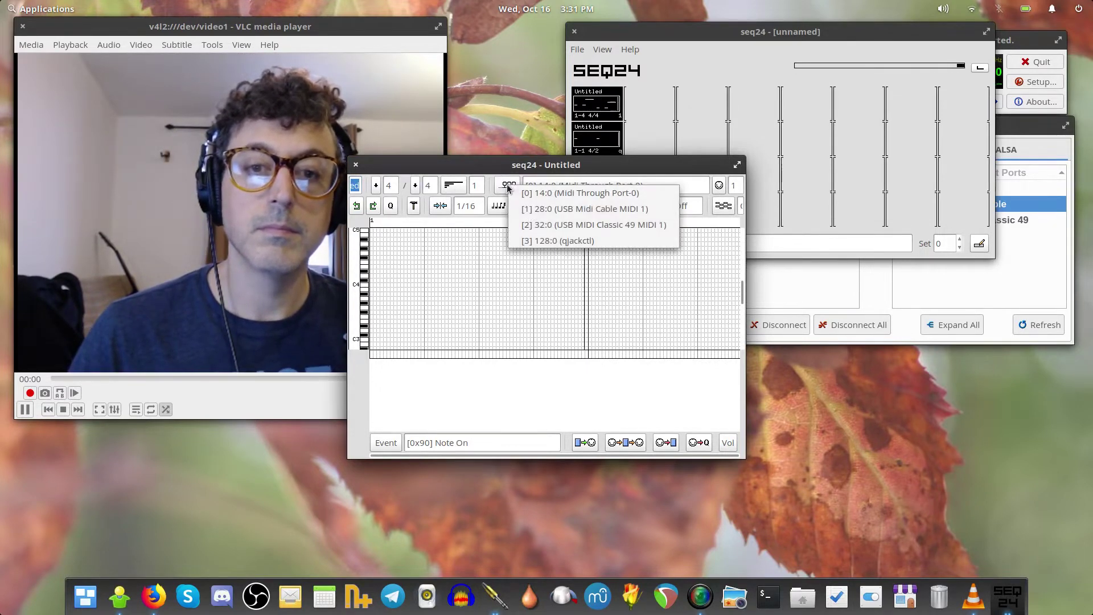
{"action": "left_click", "coordinate": [590, 210]}
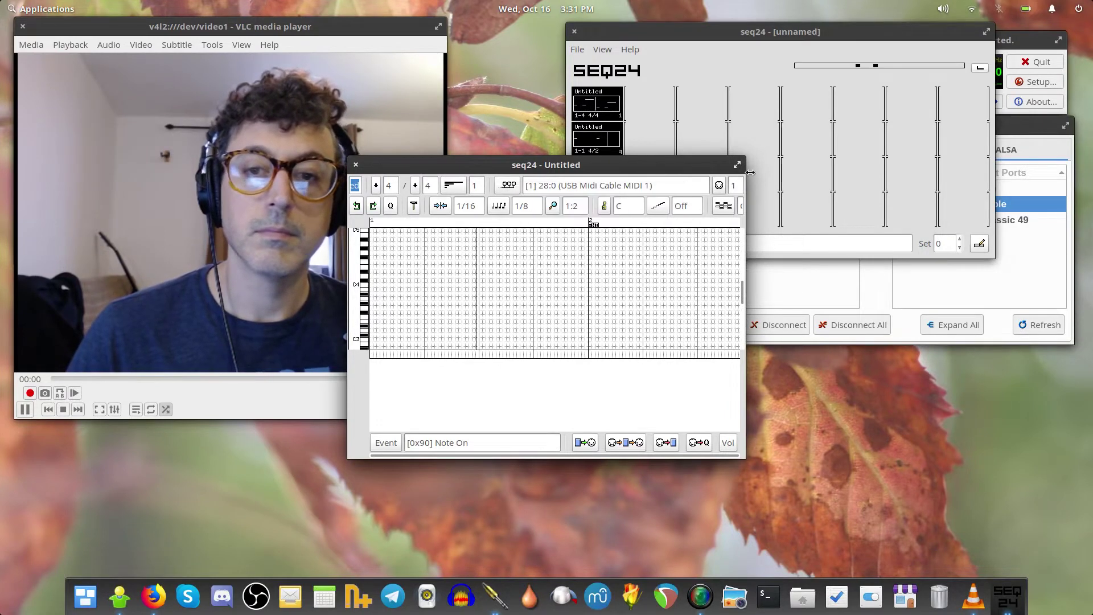
{"action": "left_click", "coordinate": [719, 186]}
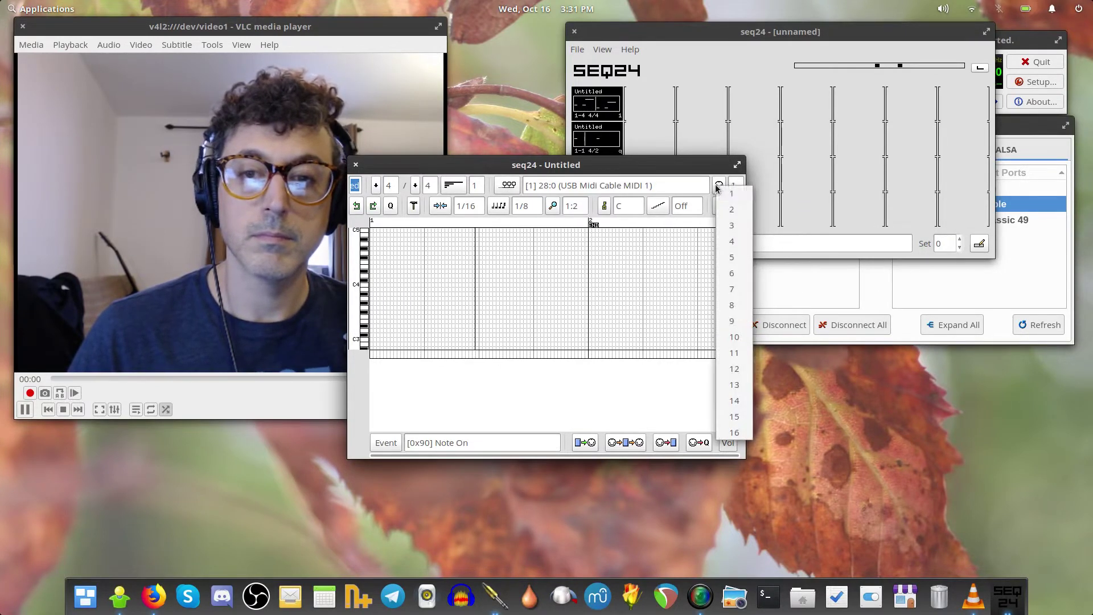
{"action": "left_click", "coordinate": [733, 226]}
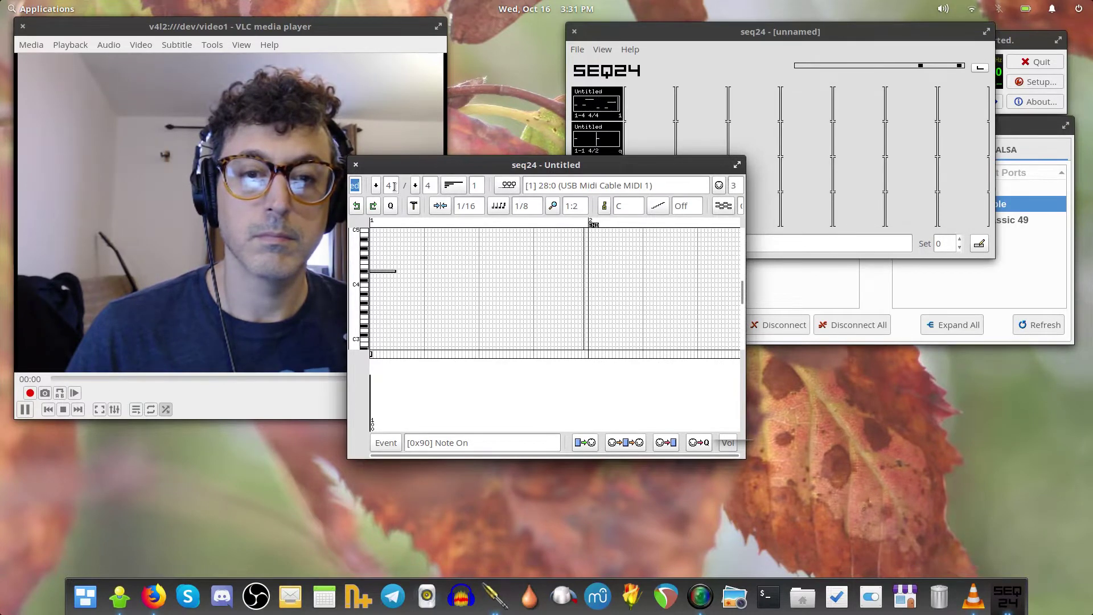
Move the C4 note later, reconfirm USB Midi Cable and channel 3, and bring the grid forward.
{"action": "left_click_drag", "start_coordinate": [386, 274], "coordinate": [494, 273]}
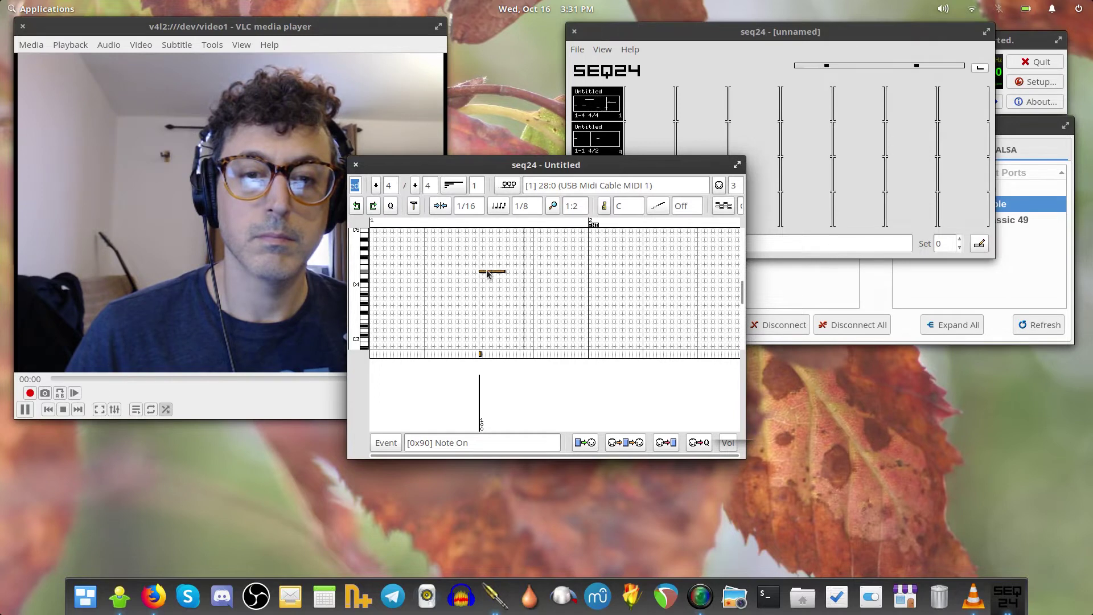
{"action": "left_click", "coordinate": [513, 190]}
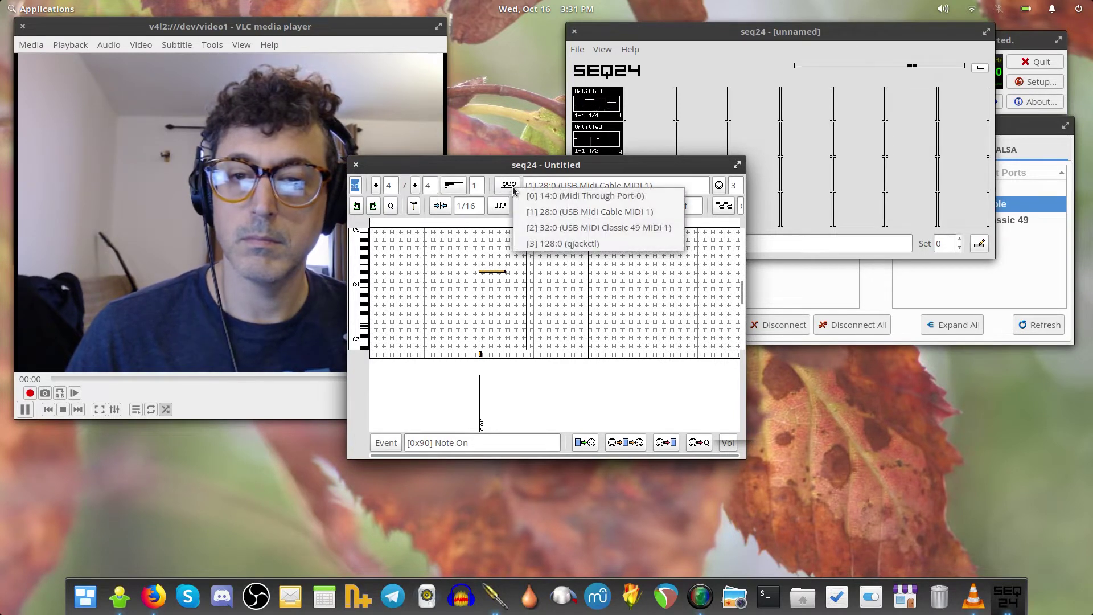
{"action": "left_click", "coordinate": [583, 211]}
{"action": "left_click", "coordinate": [721, 187]}
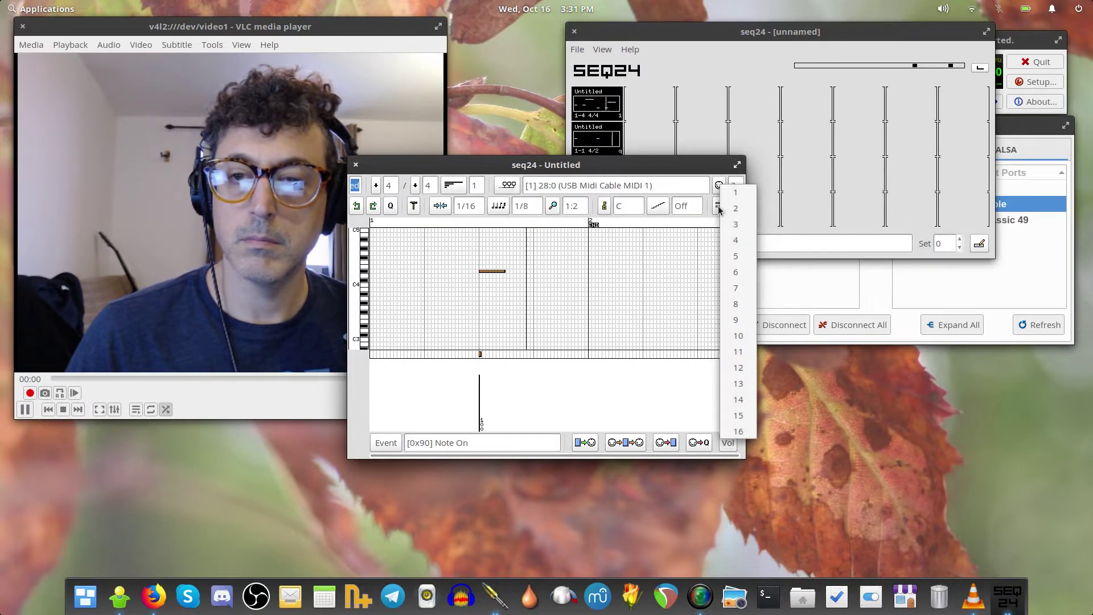
{"action": "left_click", "coordinate": [735, 241]}
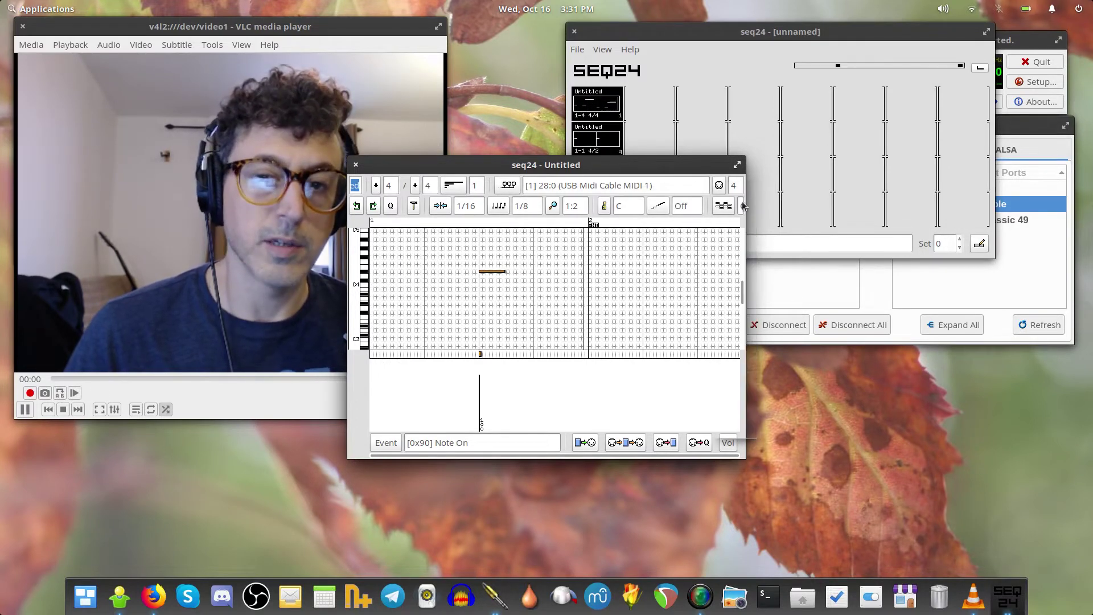
{"action": "left_click", "coordinate": [720, 185]}
{"action": "left_click", "coordinate": [734, 227]}
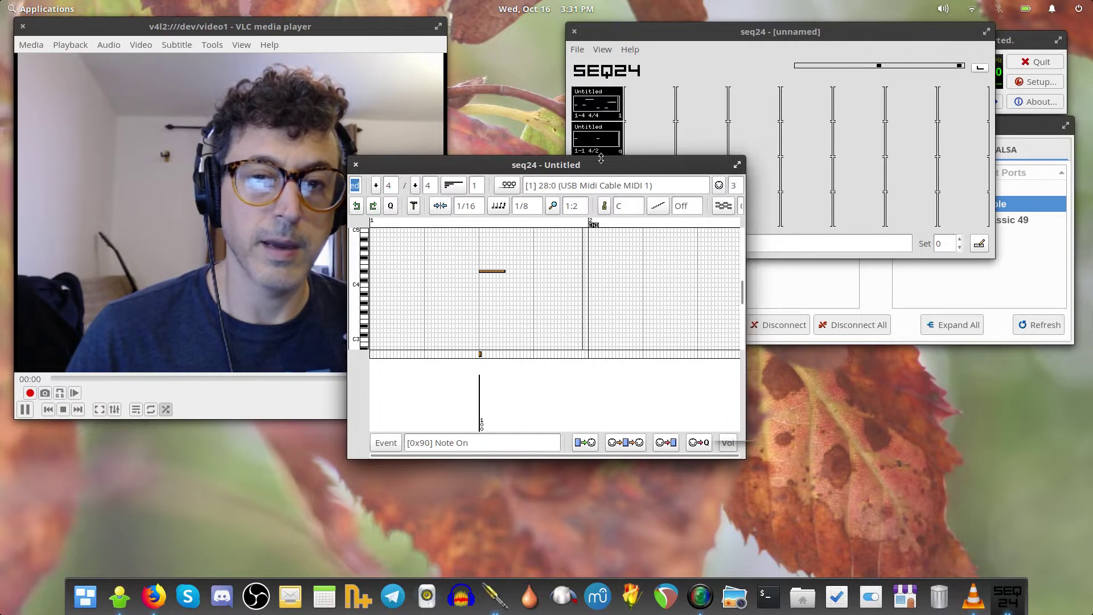
{"action": "left_click_drag", "start_coordinate": [626, 165], "coordinate": [489, 234]}
{"action": "left_click", "coordinate": [589, 178]}
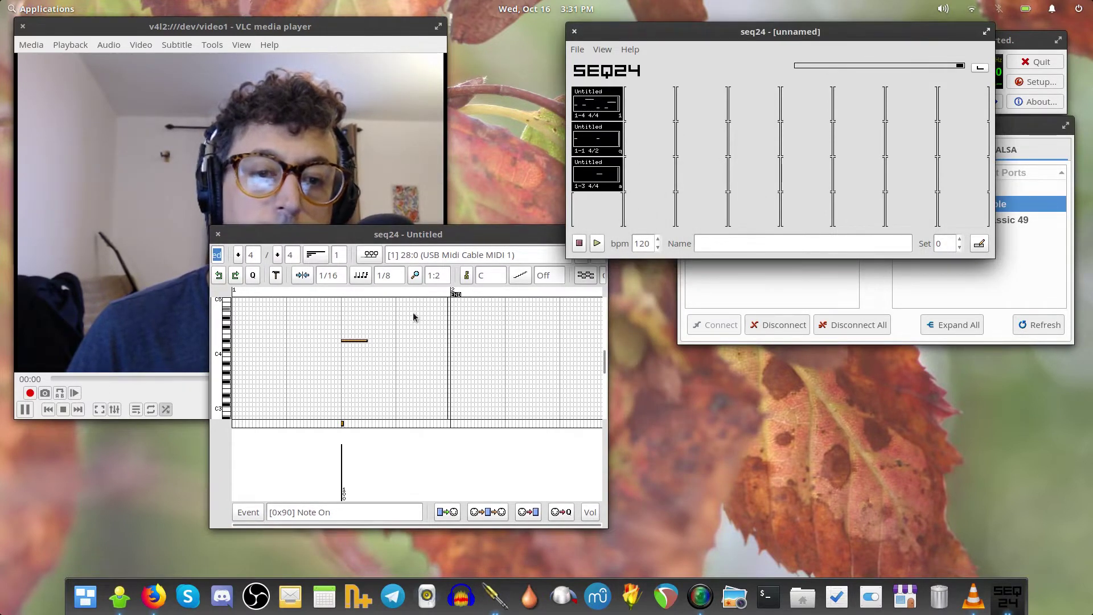
Mute the third pattern with the 'a' hotkey and move its editor aside.
{"action": "key", "text": "a"}
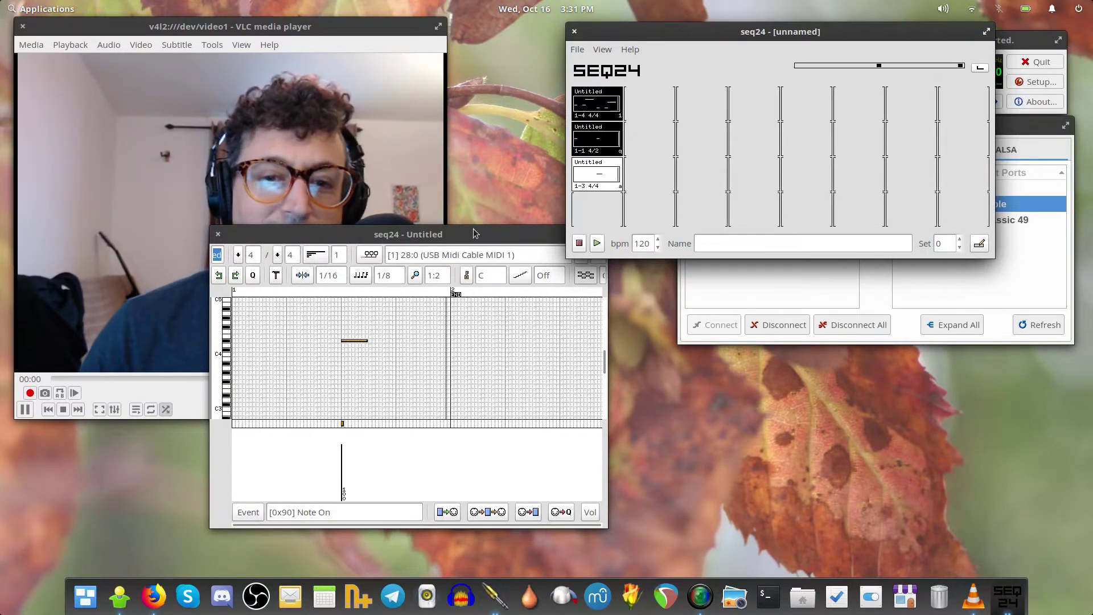
{"action": "left_click_drag", "start_coordinate": [476, 233], "coordinate": [691, 251]}
{"action": "left_click", "coordinate": [797, 272]}
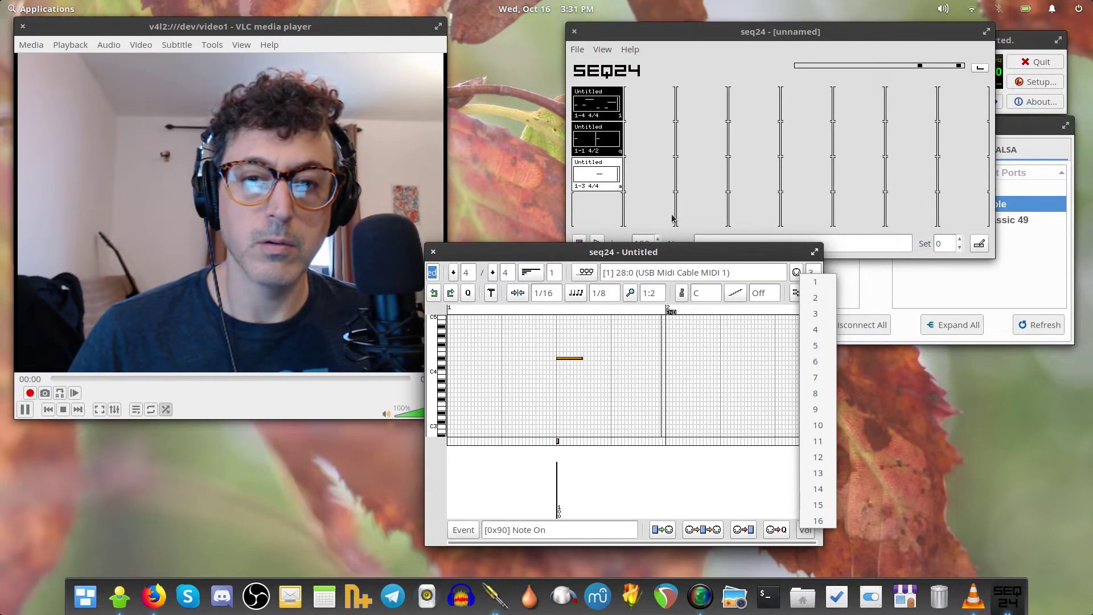
{"action": "right_click", "coordinate": [602, 148]}
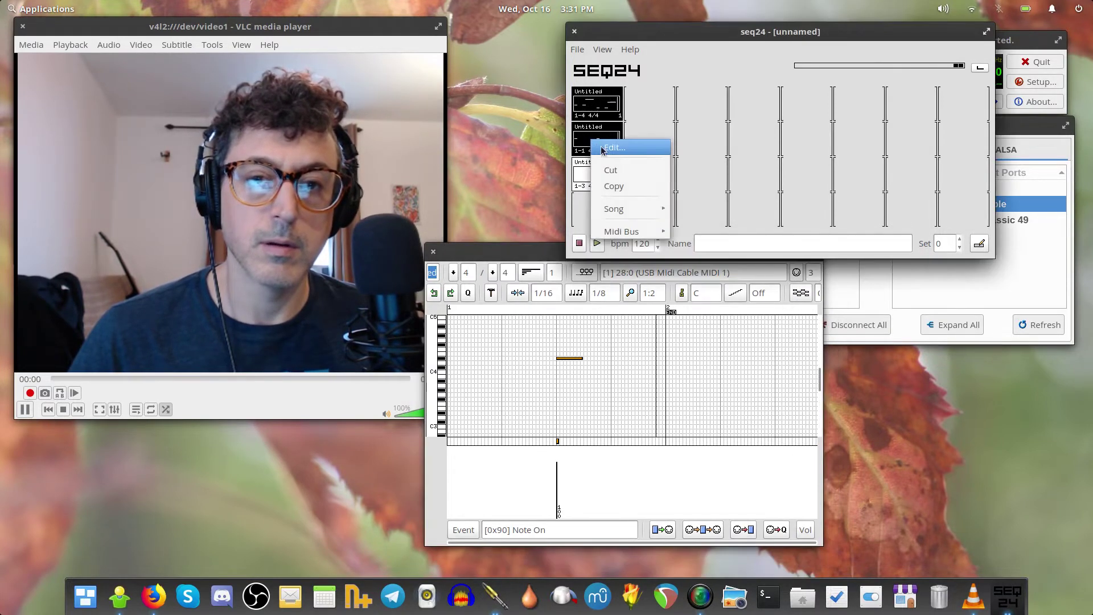
{"action": "left_click", "coordinate": [610, 148]}
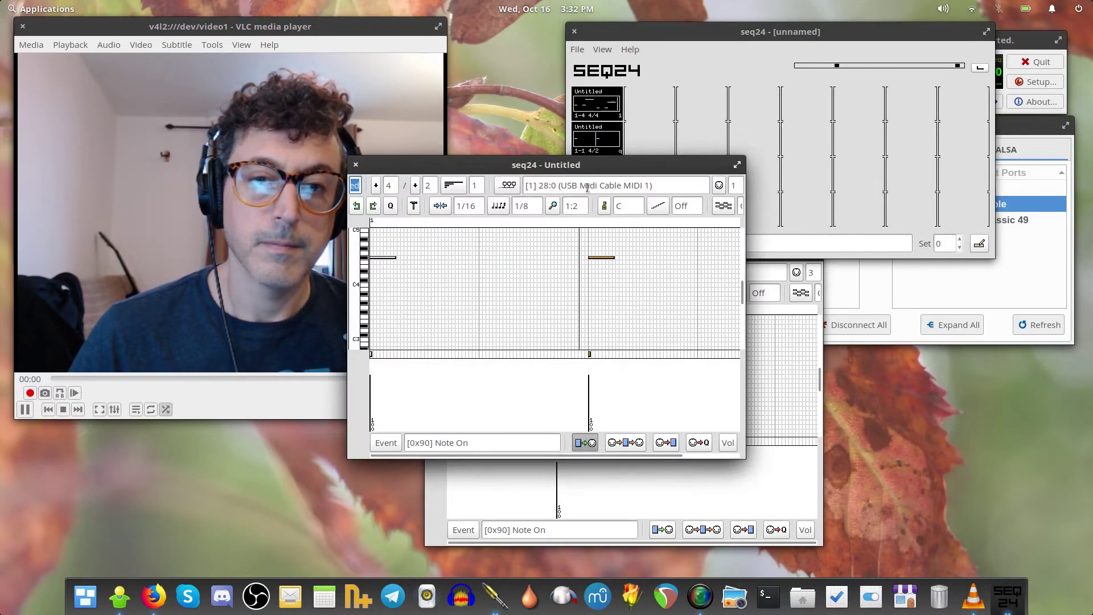
{"action": "left_click", "coordinate": [356, 165]}
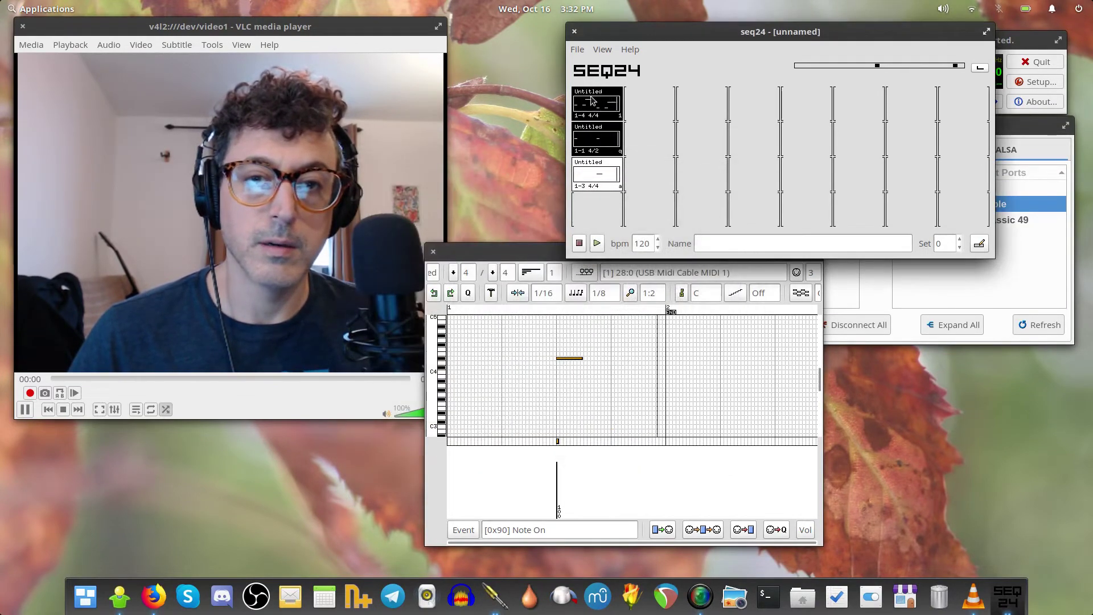
{"action": "right_click", "coordinate": [592, 101]}
{"action": "left_click", "coordinate": [603, 104]}
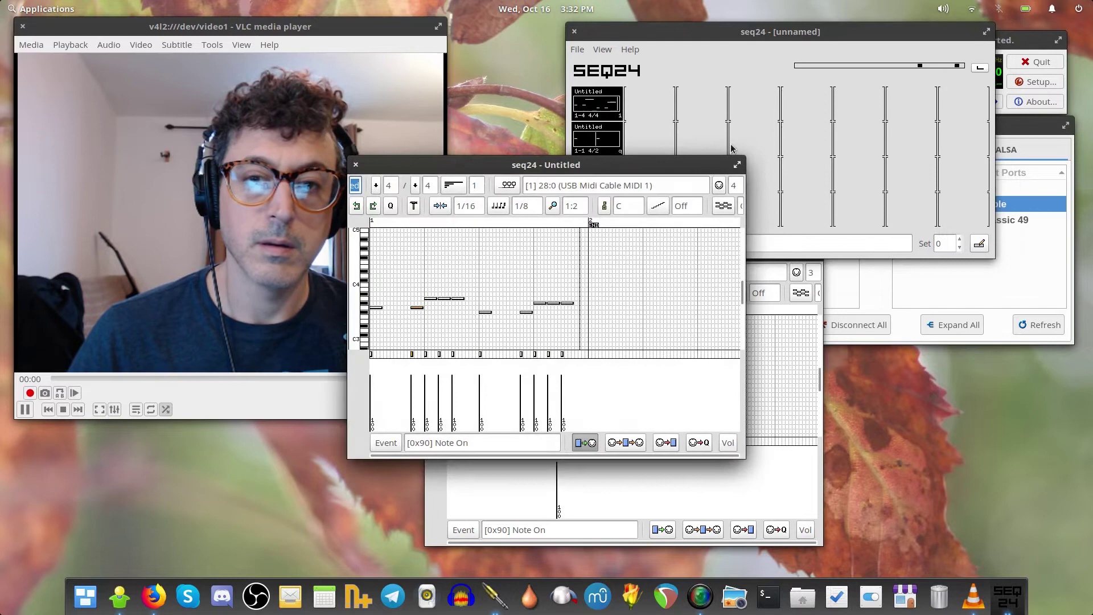
{"action": "left_click", "coordinate": [356, 164]}
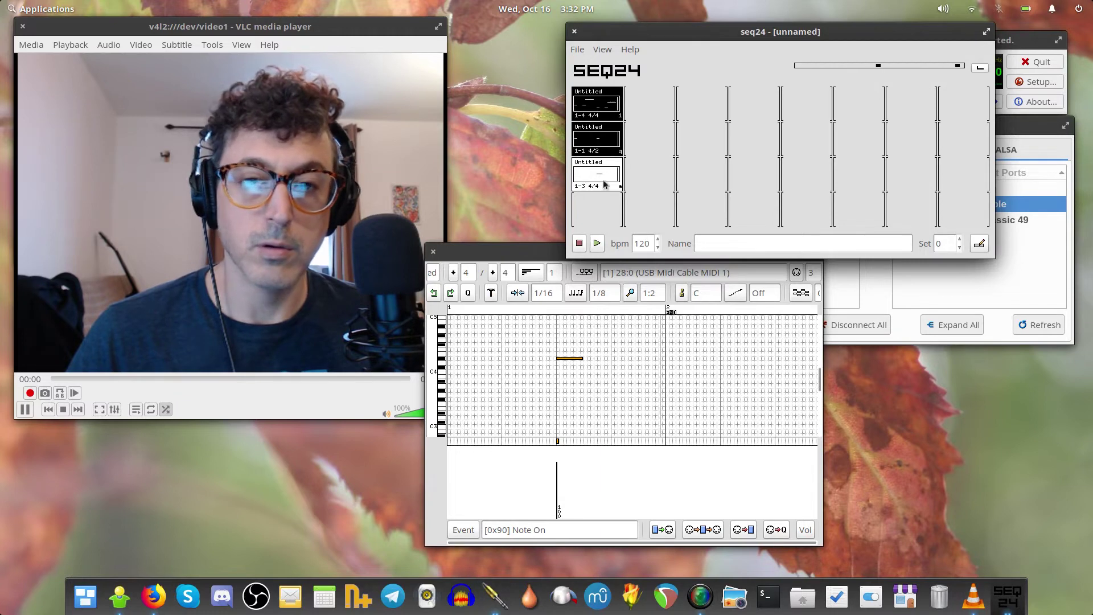
Set the third pattern to MIDI channel 2 and add a note one step lower.
{"action": "left_click", "coordinate": [811, 272]}
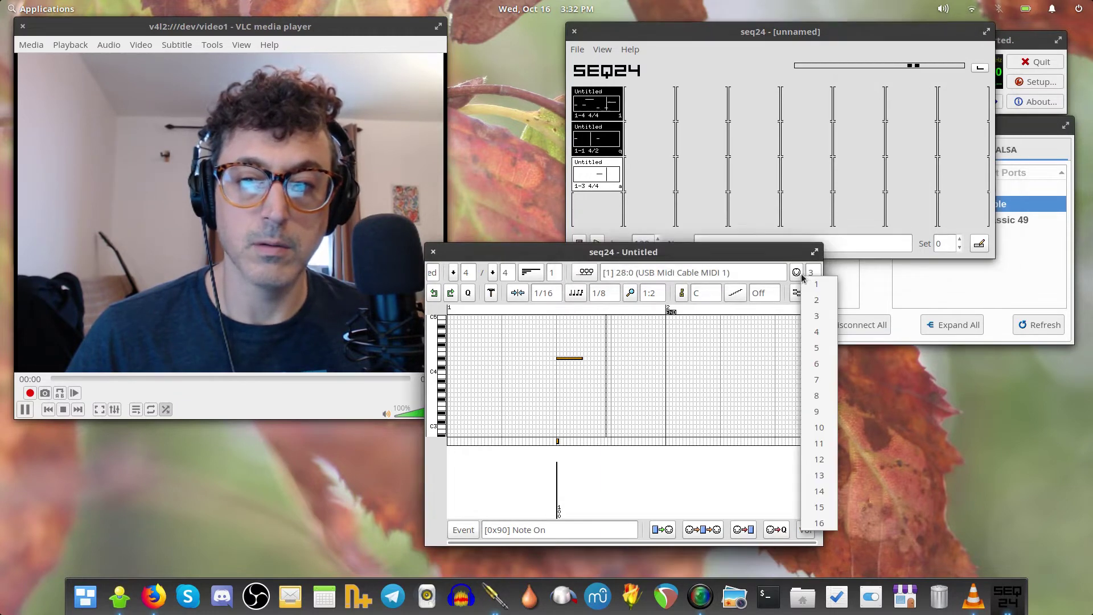
{"action": "left_click", "coordinate": [815, 301]}
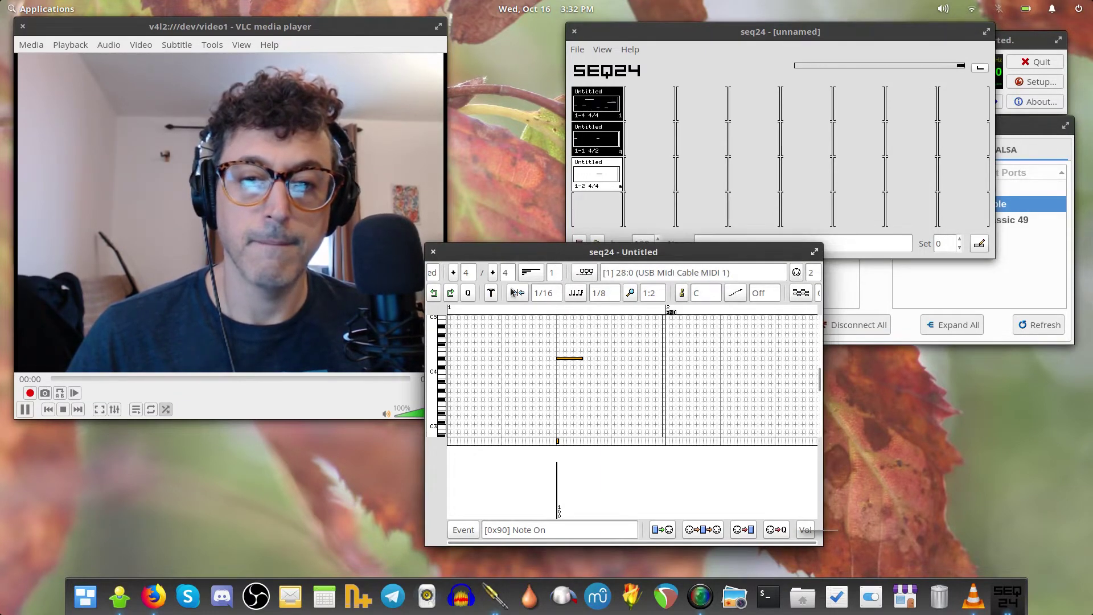
{"action": "left_click_drag", "start_coordinate": [582, 254], "coordinate": [340, 241]}
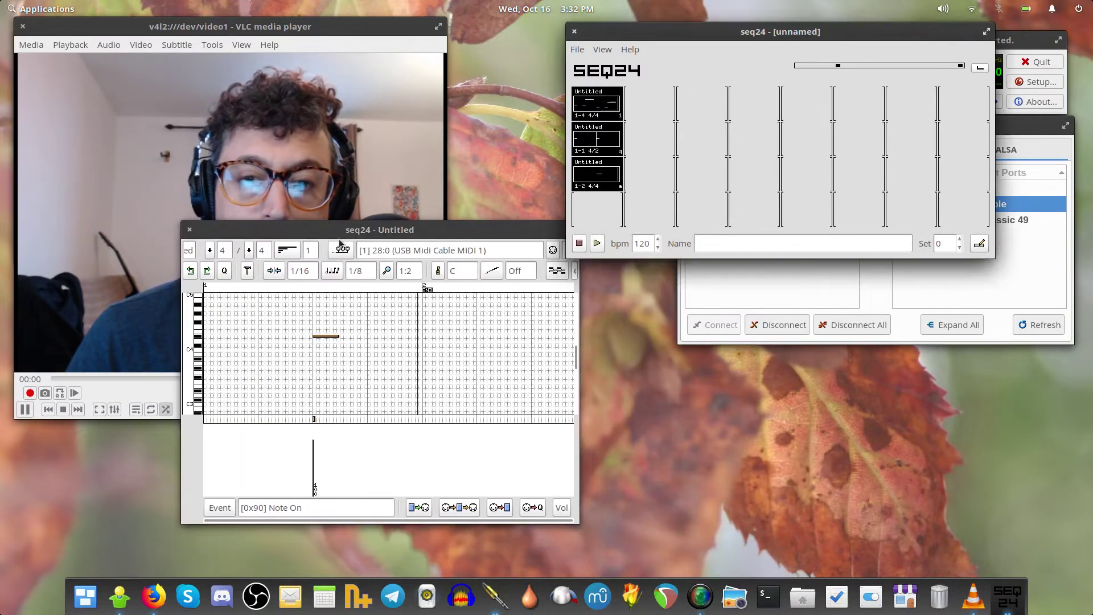
{"action": "left_click", "coordinate": [354, 332]}
{"action": "left_click", "coordinate": [347, 341]}
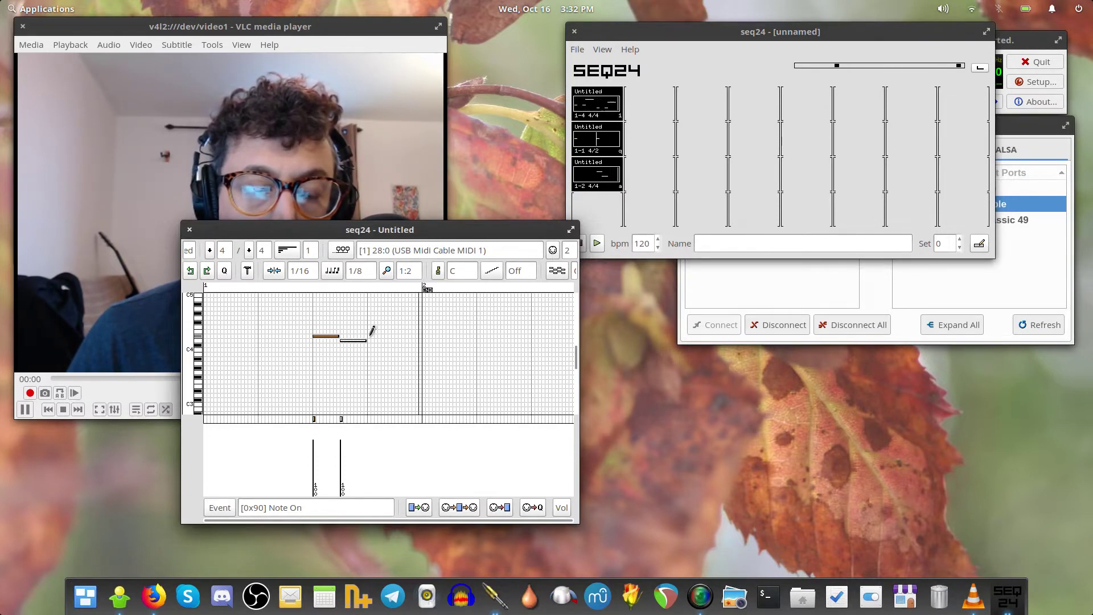
Switch note length to 1/16 and add four short alternating rising and falling notes.
{"action": "left_click", "coordinate": [335, 271]}
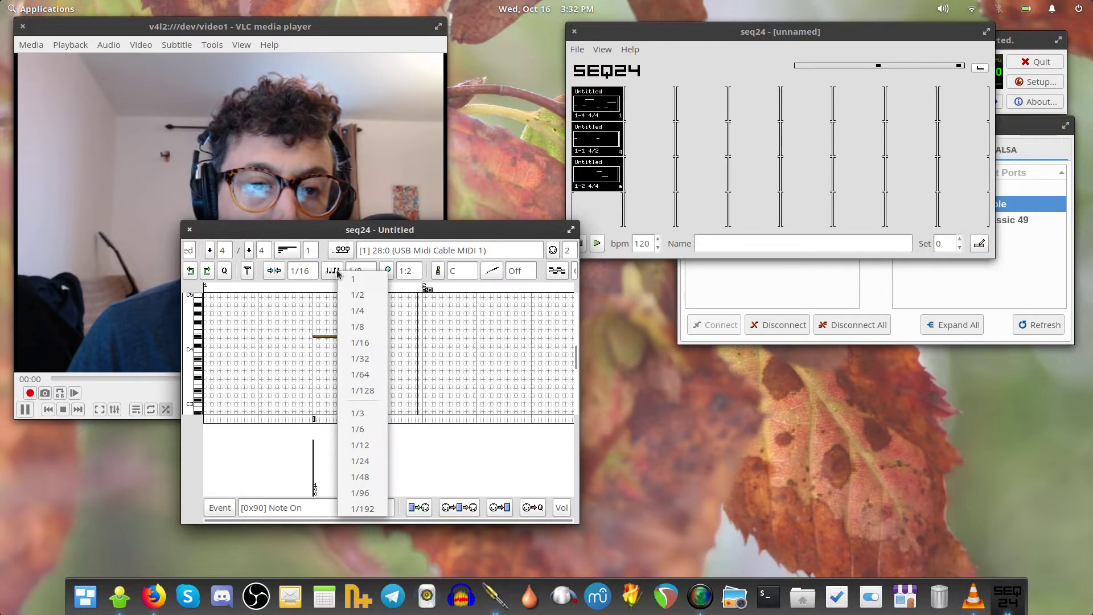
{"action": "left_click", "coordinate": [358, 343]}
{"action": "left_click", "coordinate": [345, 341]}
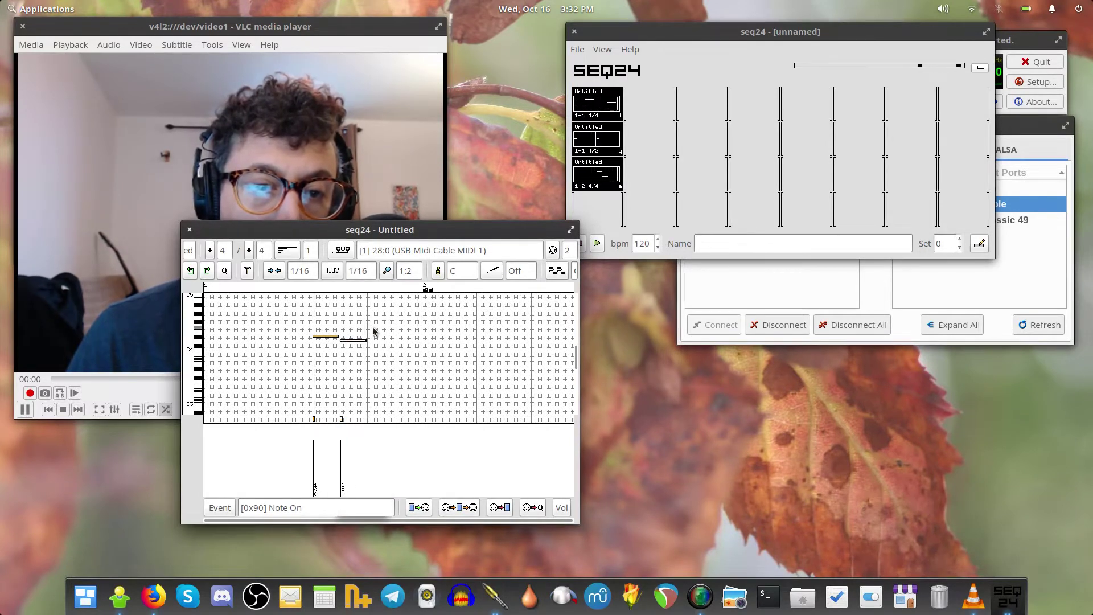
{"action": "left_click", "coordinate": [373, 326]}
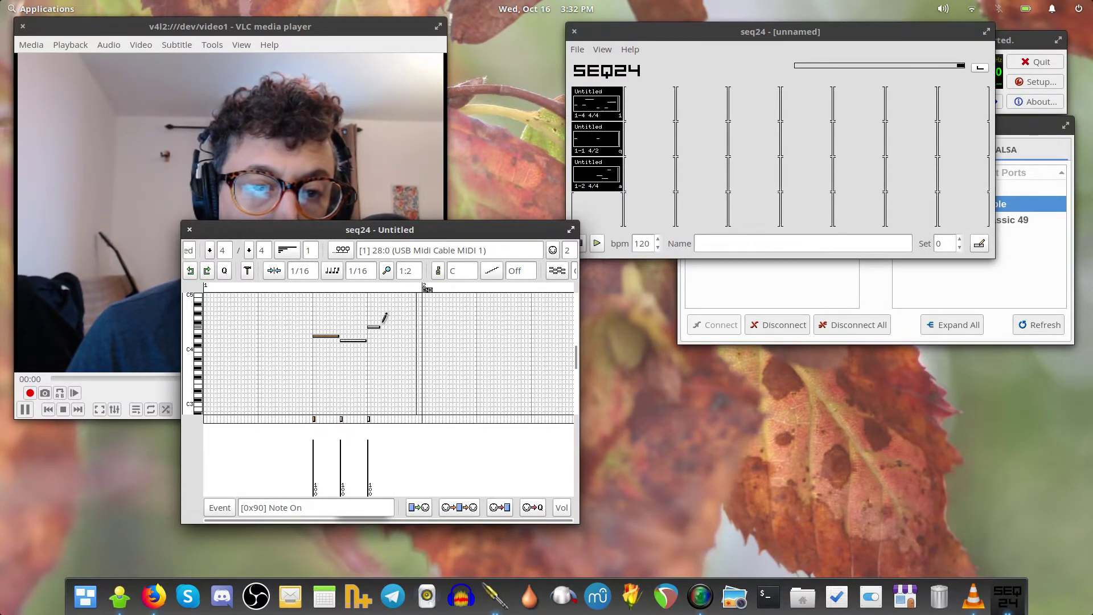
{"action": "left_click", "coordinate": [387, 322]}
{"action": "left_click", "coordinate": [401, 327]}
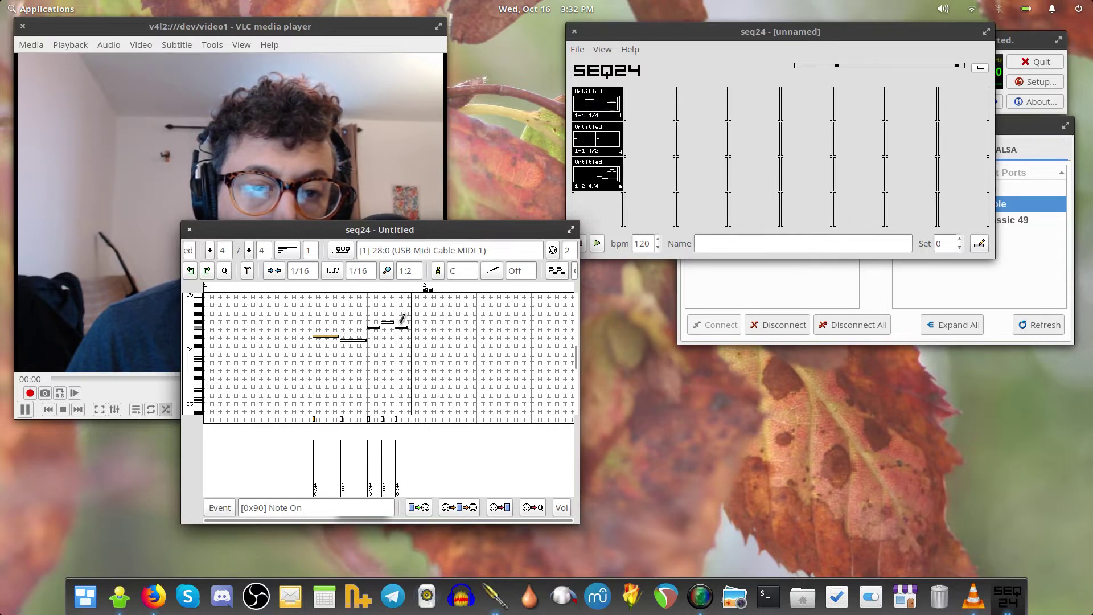
{"action": "left_click", "coordinate": [414, 322]}
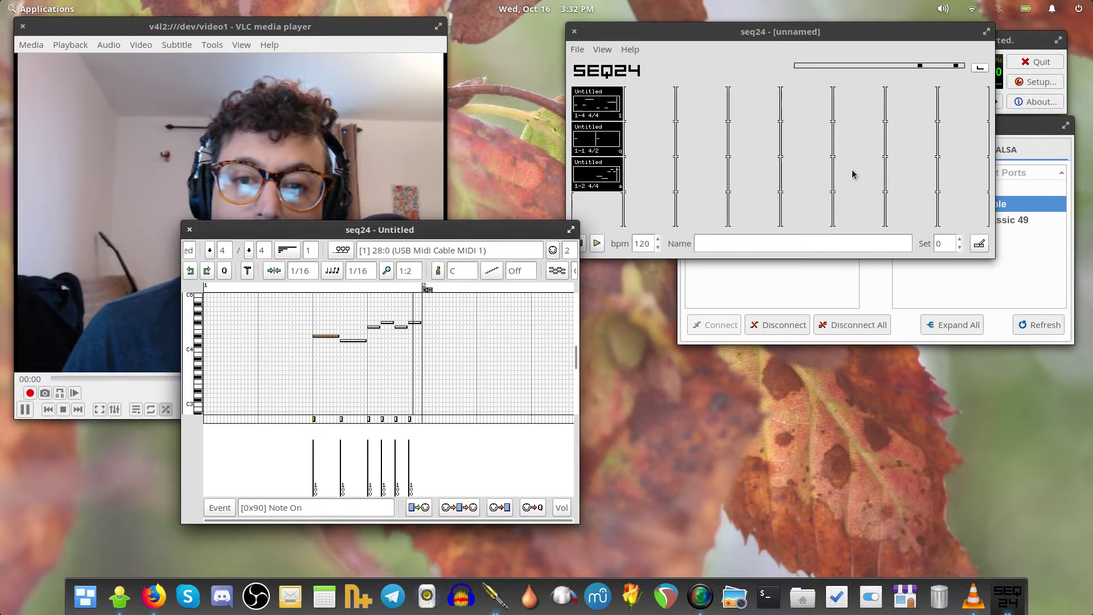
Close the third pattern's editor and mute the first pattern in the grid.
{"action": "left_click", "coordinate": [190, 230]}
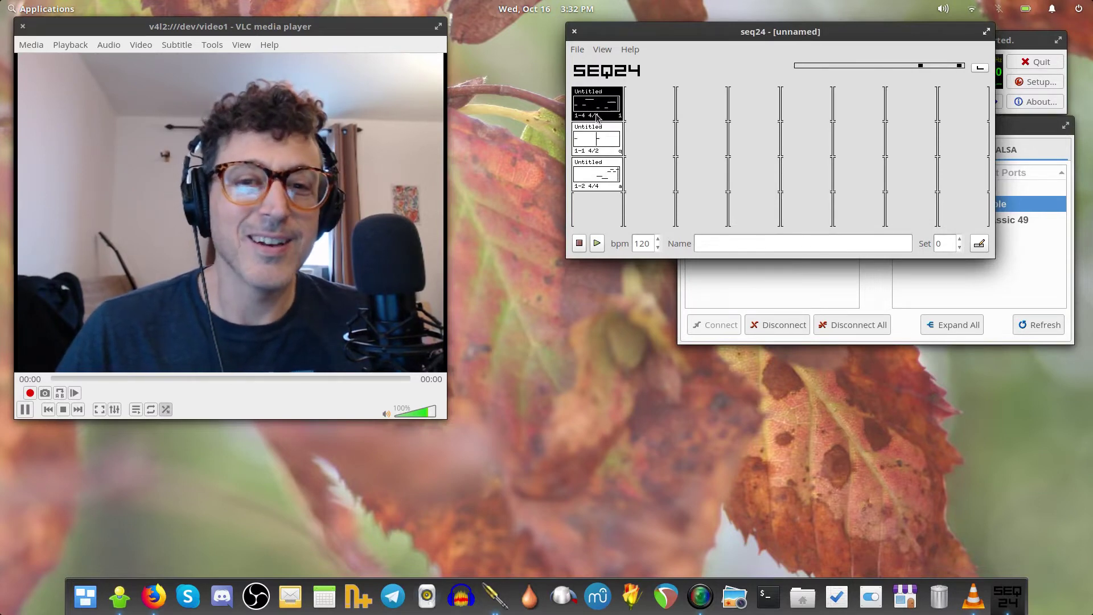
{"action": "left_click", "coordinate": [602, 97]}
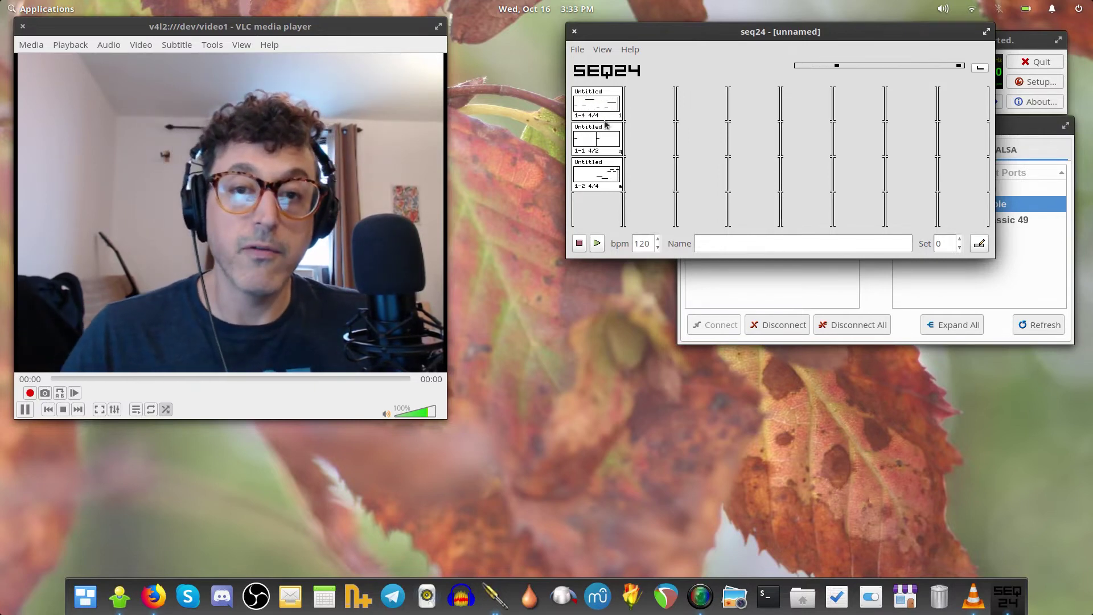
In the Song Editor, draw the first pattern across the opening bars, then the second pattern twice after it.
{"action": "left_click", "coordinate": [602, 51]}
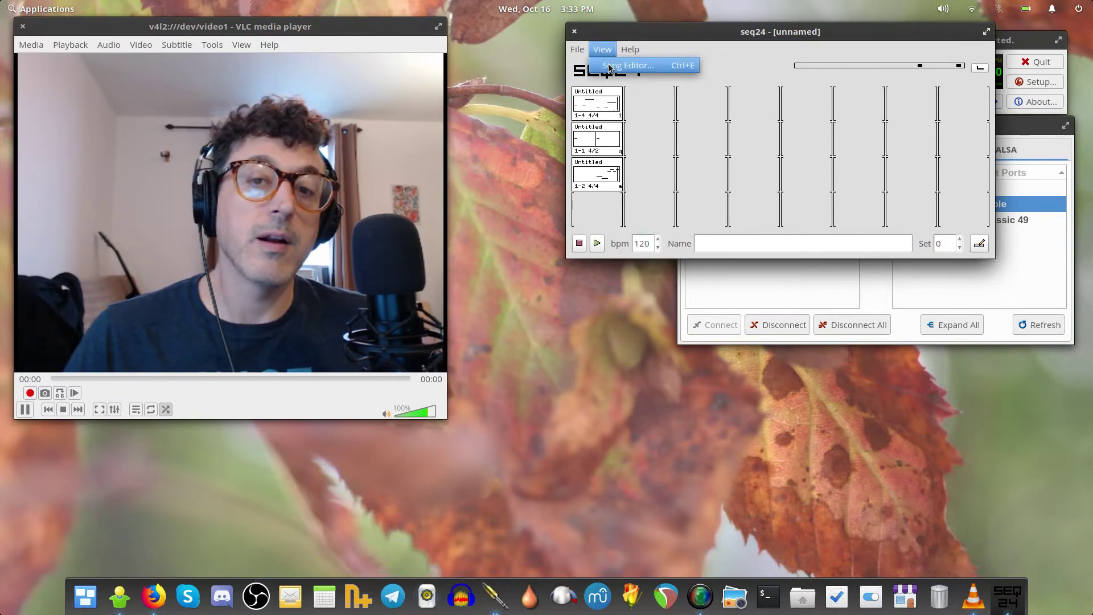
{"action": "left_click", "coordinate": [609, 66]}
{"action": "left_click_drag", "start_coordinate": [556, 189], "coordinate": [644, 270]}
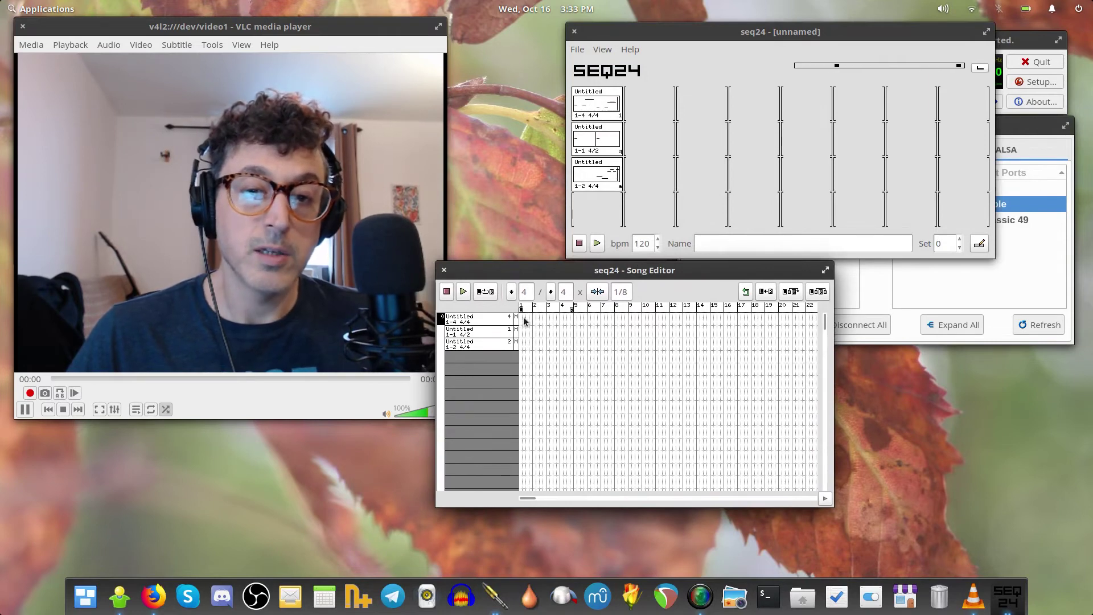
{"action": "left_click_drag", "start_coordinate": [537, 314], "coordinate": [549, 313]}
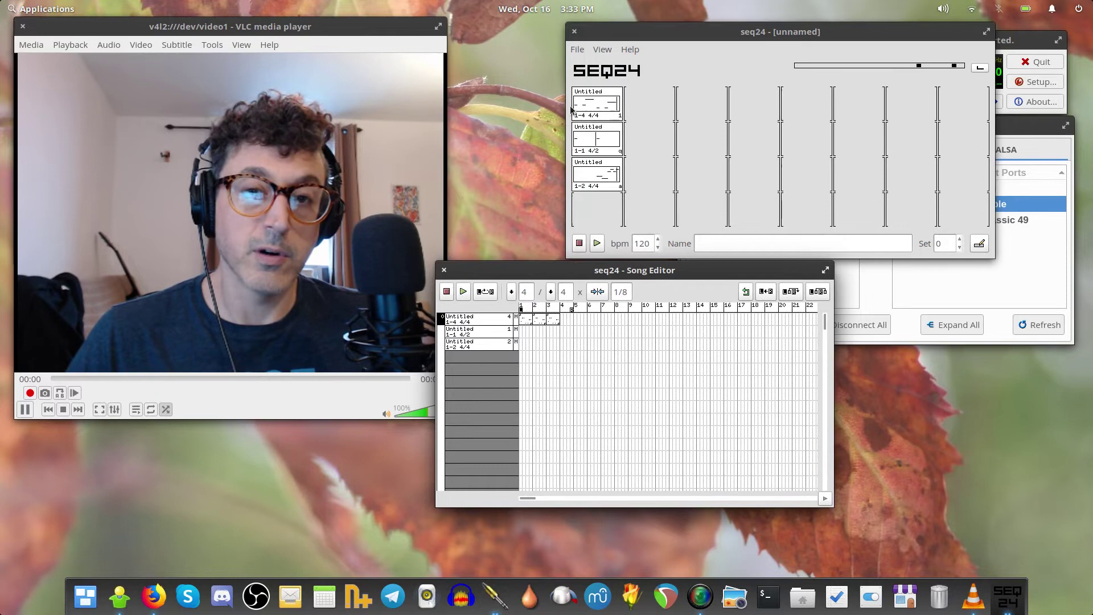
{"action": "left_click", "coordinate": [570, 331]}
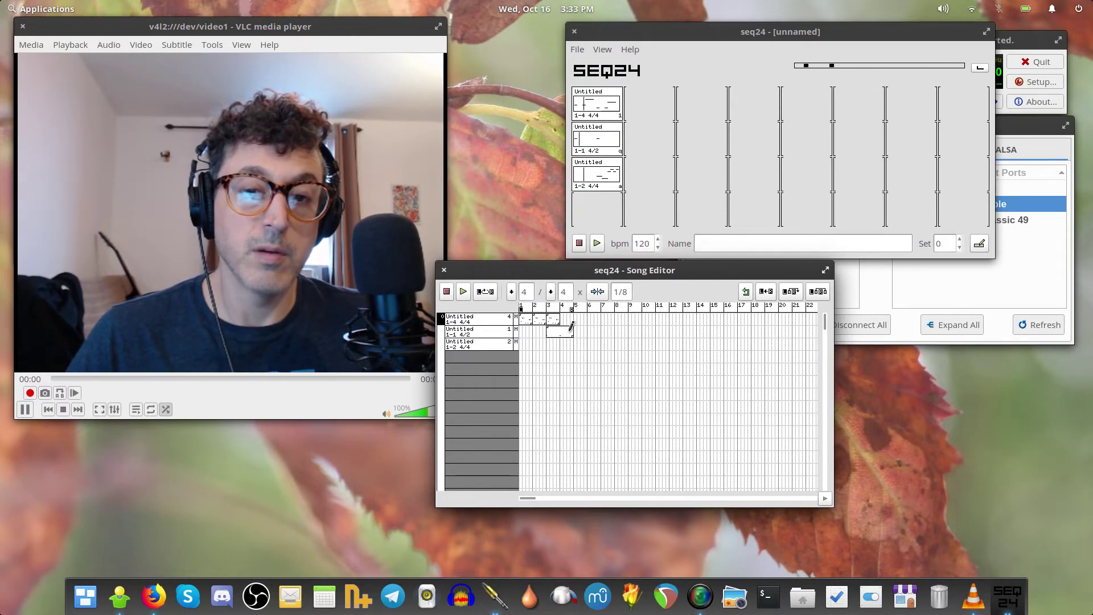
{"action": "left_click", "coordinate": [609, 331]}
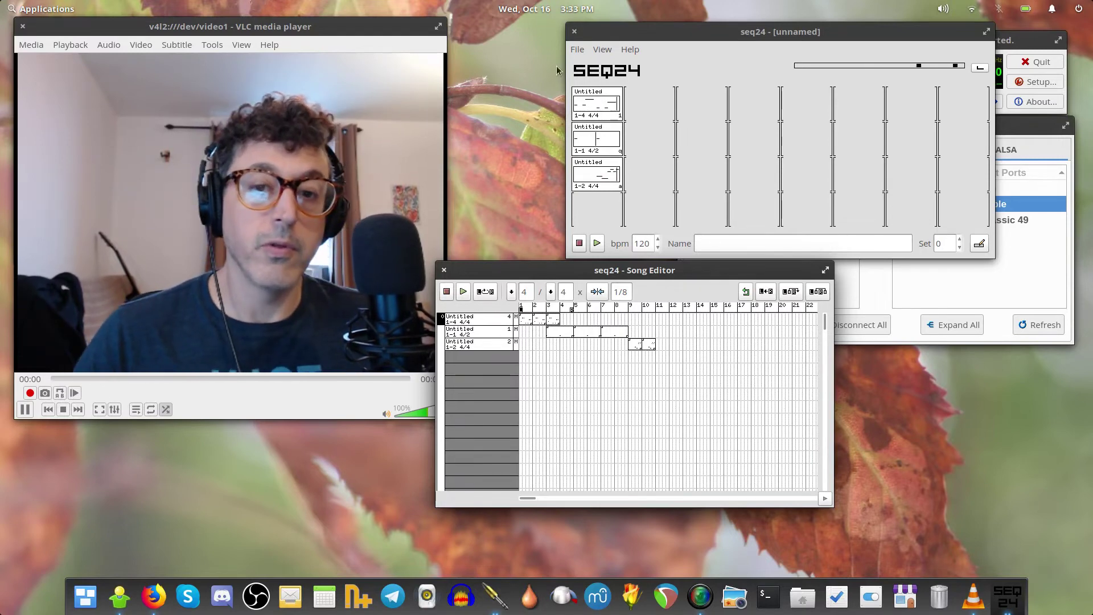
Stop song playback and close the Song Editor.
{"action": "left_click", "coordinate": [447, 291]}
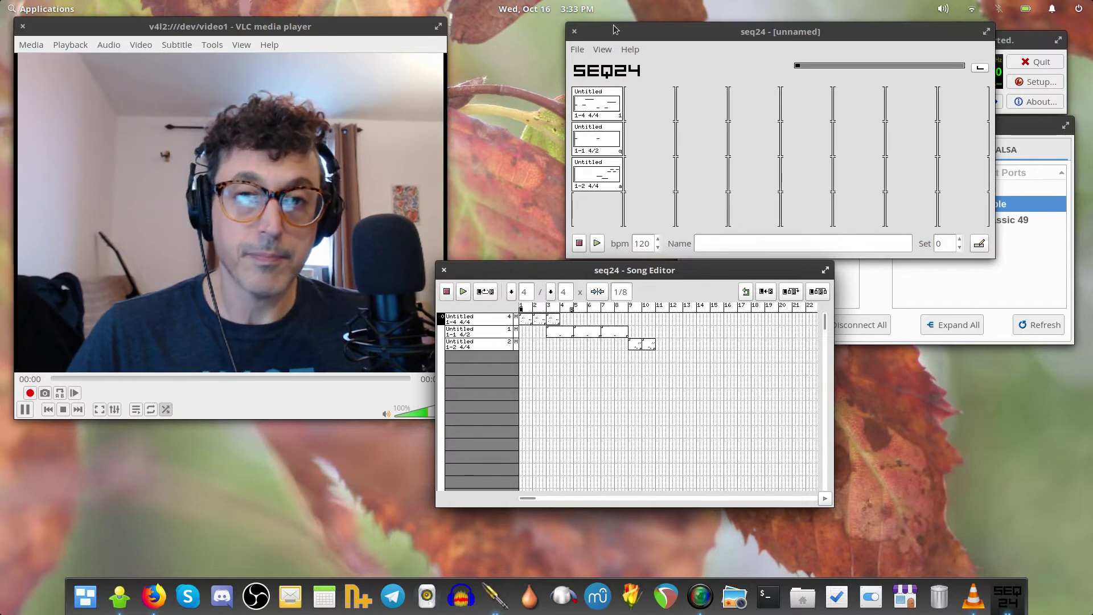
{"action": "left_click_drag", "start_coordinate": [614, 24], "coordinate": [574, 19]}
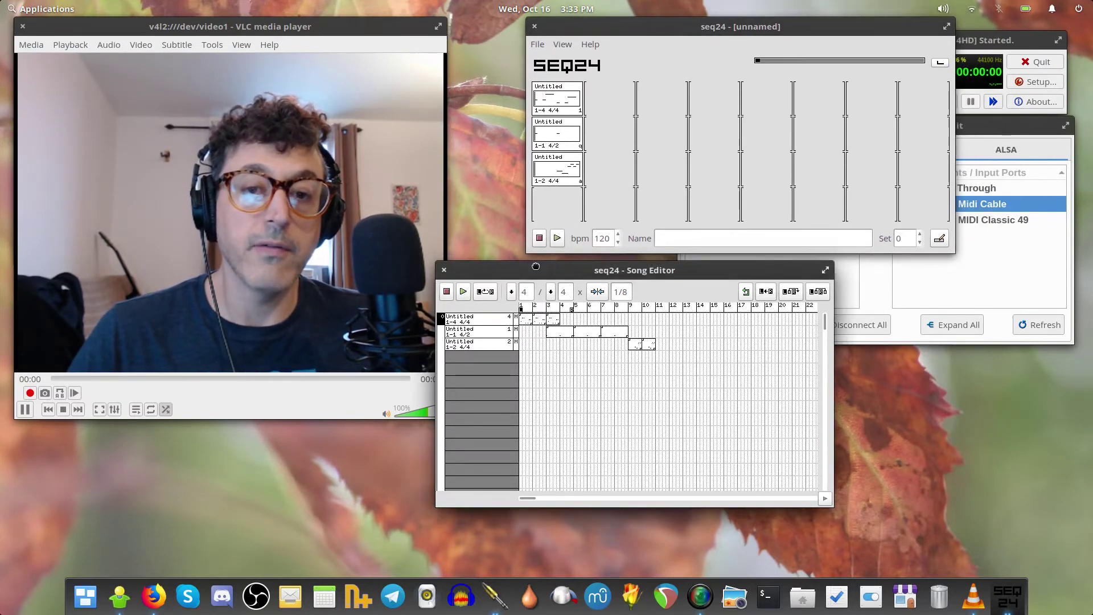
{"action": "left_click_drag", "start_coordinate": [539, 270], "coordinate": [725, 296]}
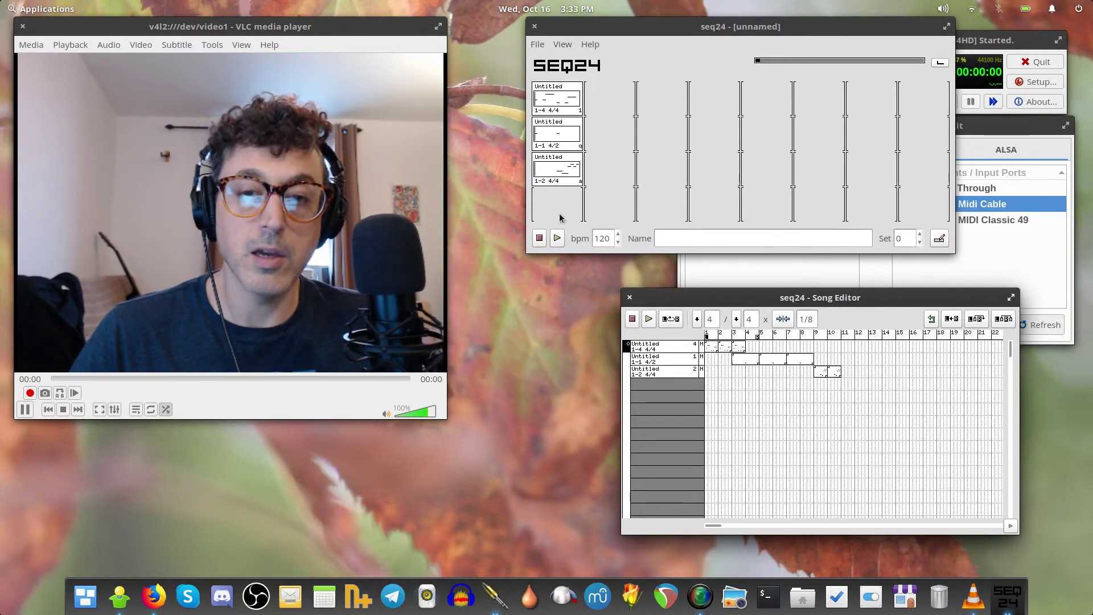
{"action": "left_click_drag", "start_coordinate": [894, 300], "coordinate": [702, 276]}
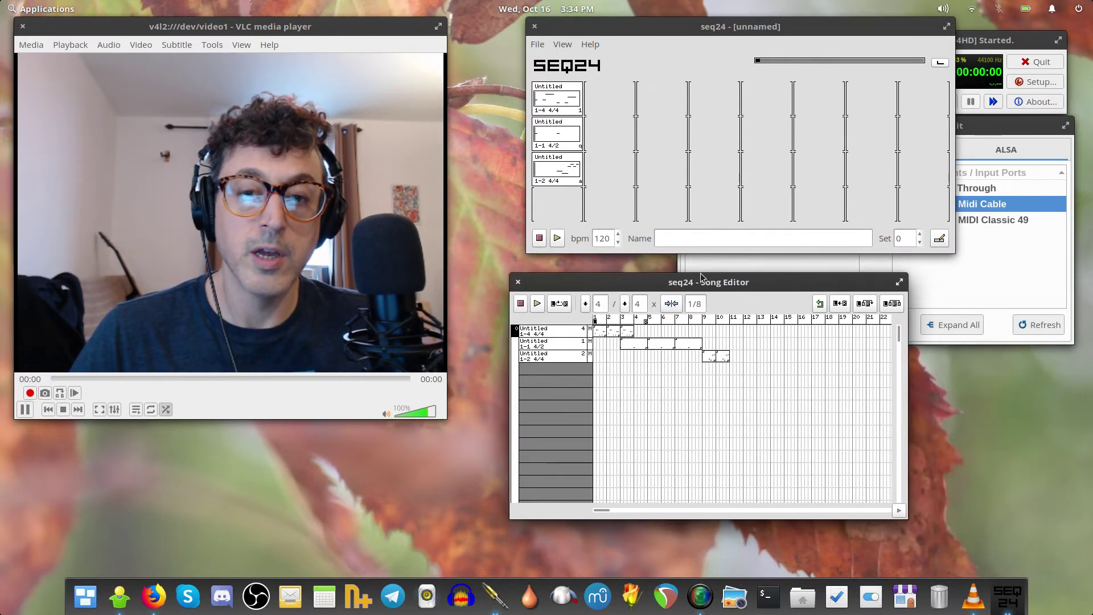
{"action": "left_click", "coordinate": [518, 282]}
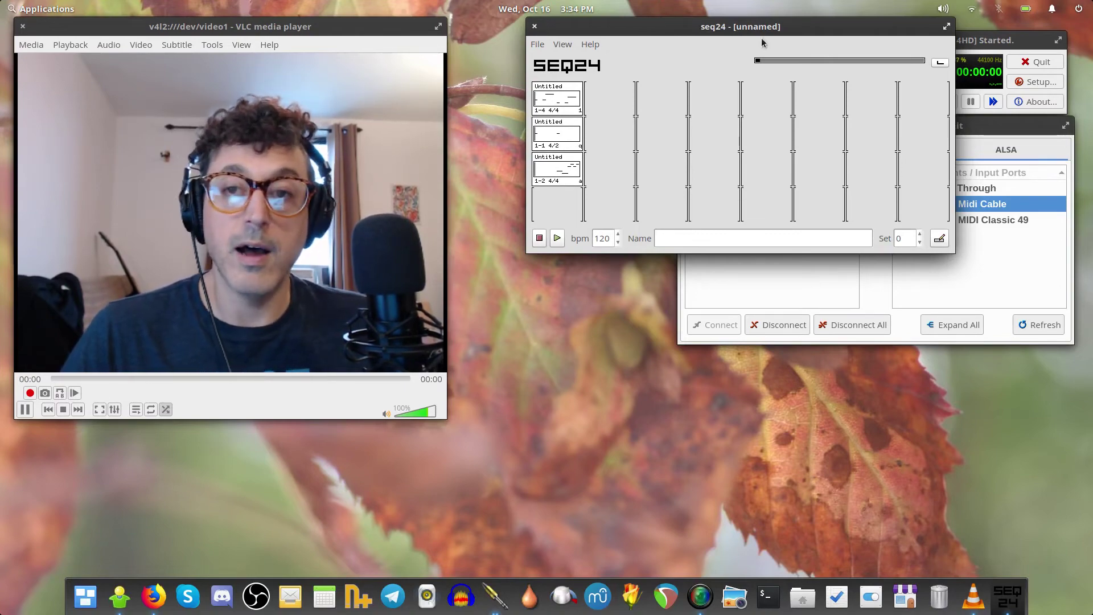
Launch the Calf Plugin Pack for JACK host from an application search for 'jack'.
{"action": "left_click_drag", "start_coordinate": [770, 27], "coordinate": [646, 77]}
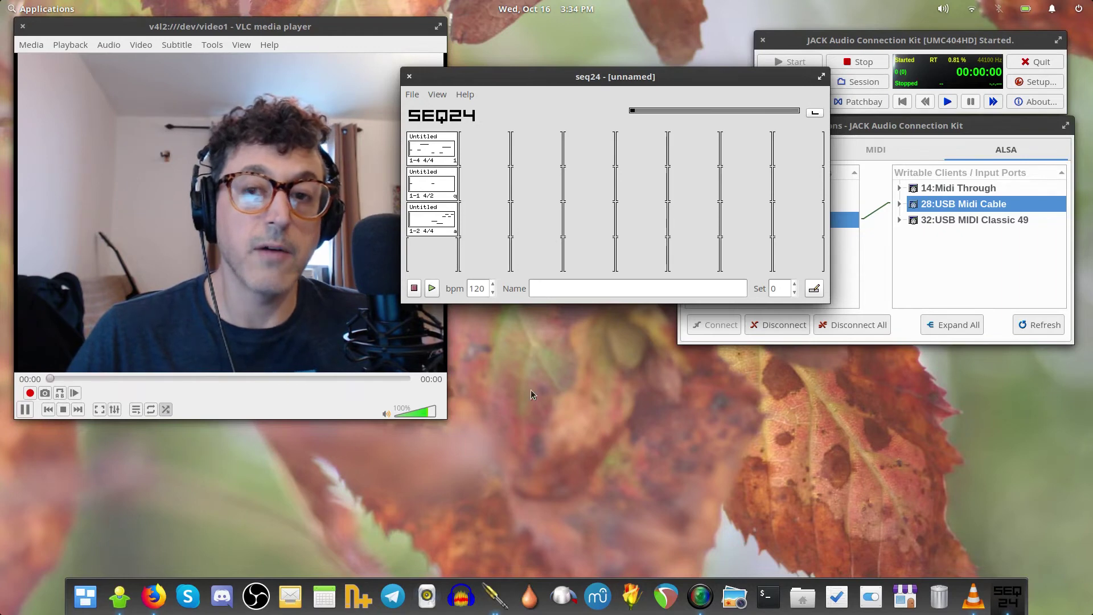
{"action": "key", "text": "super"}
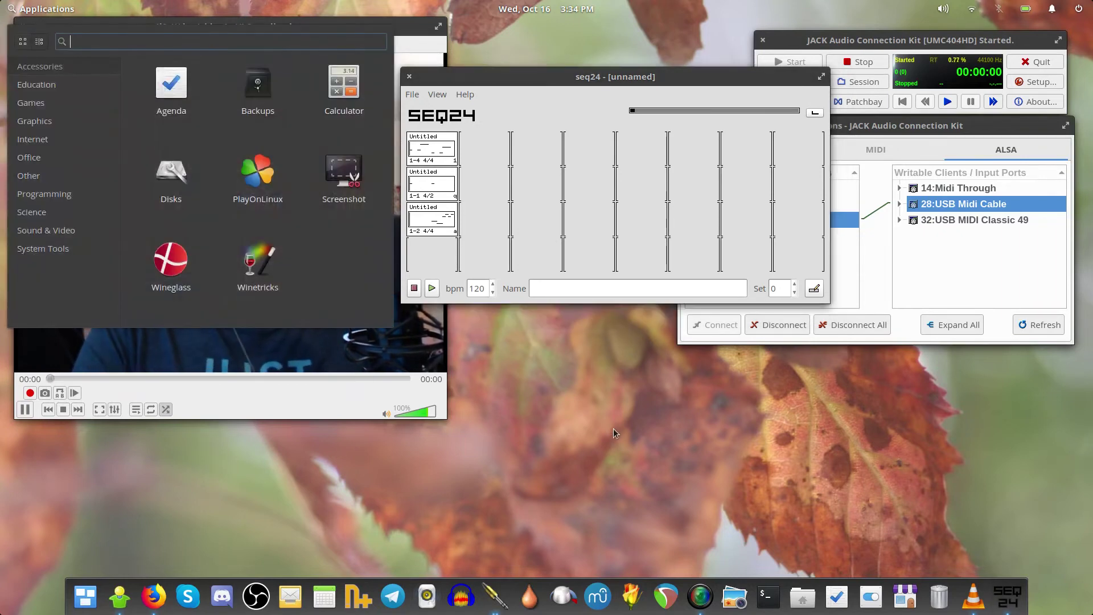
{"action": "type", "text": "jack"}
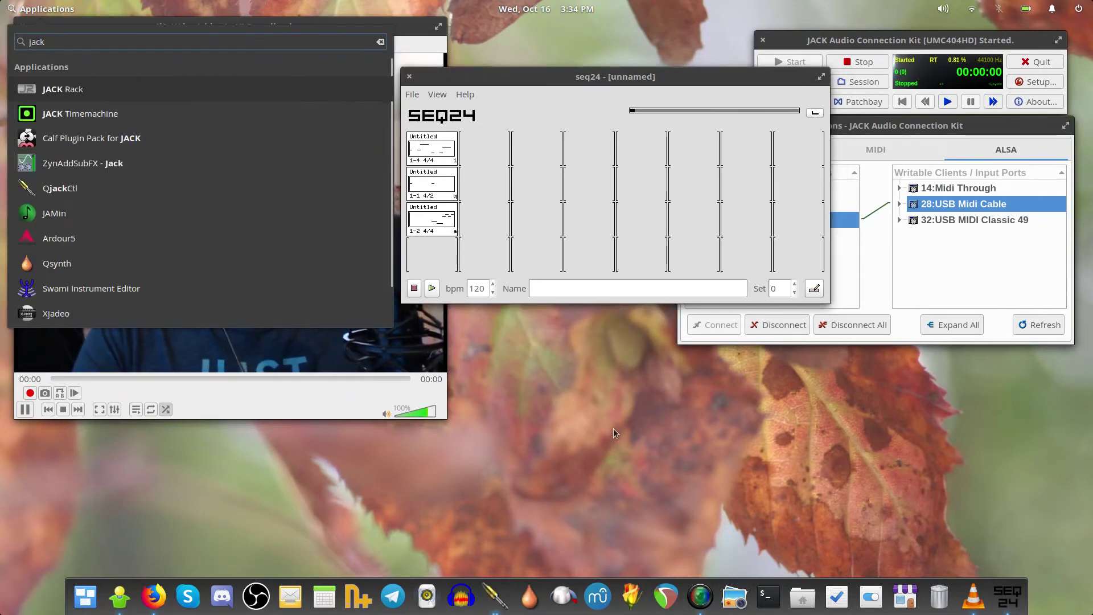
{"action": "left_click", "coordinate": [101, 148]}
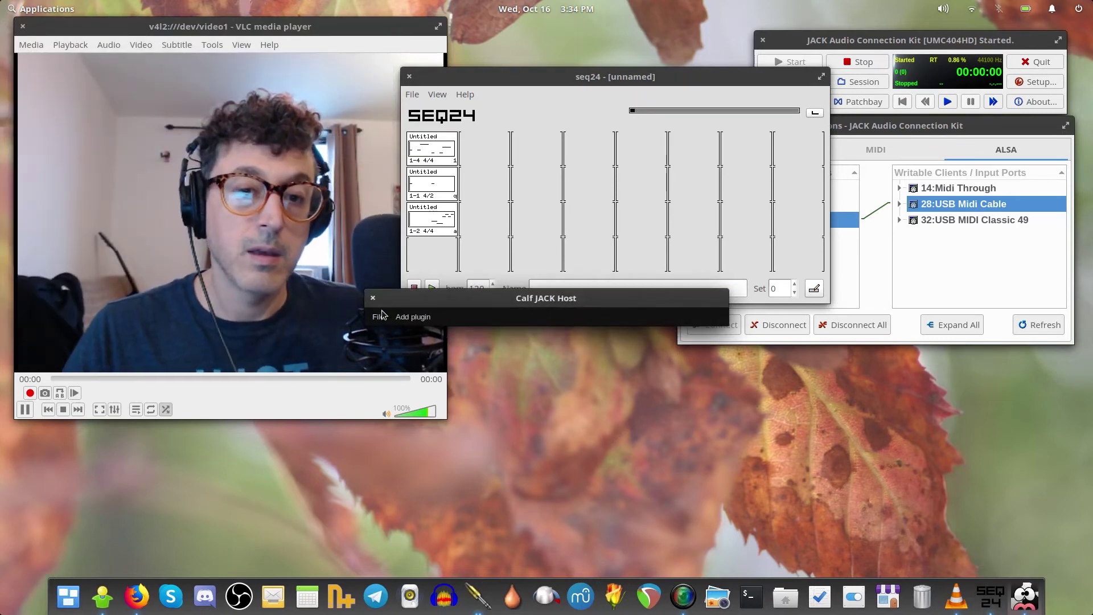
Add the Monosynth instrument plugin to the Calf JACK Host.
{"action": "left_click", "coordinate": [413, 317]}
{"action": "mouse_move", "coordinate": [468, 332]}
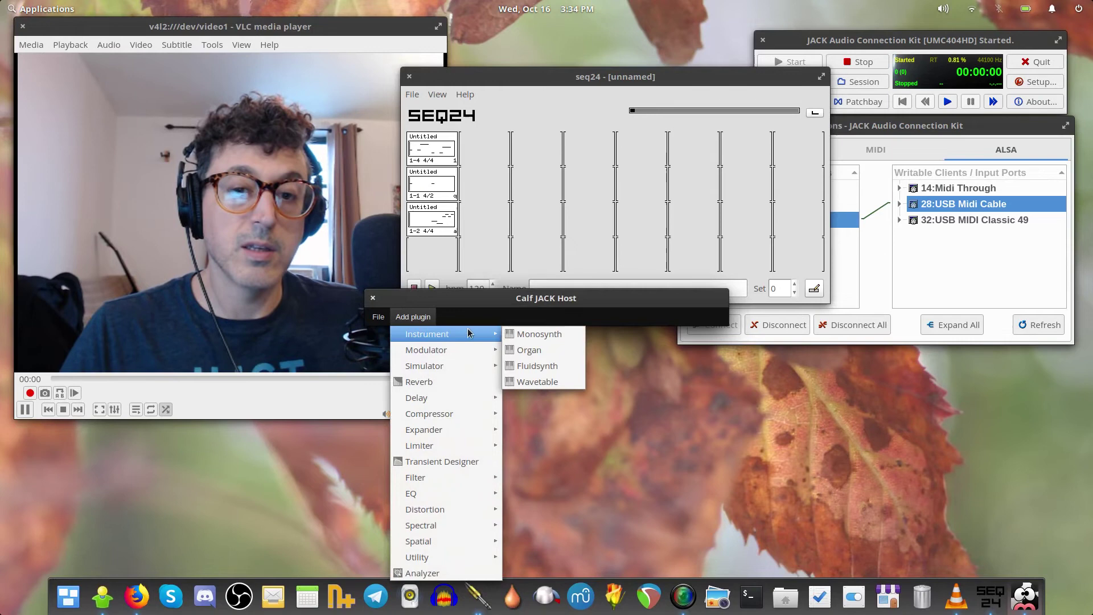
{"action": "left_click", "coordinate": [521, 335]}
{"action": "left_click_drag", "start_coordinate": [560, 297], "coordinate": [718, 357]}
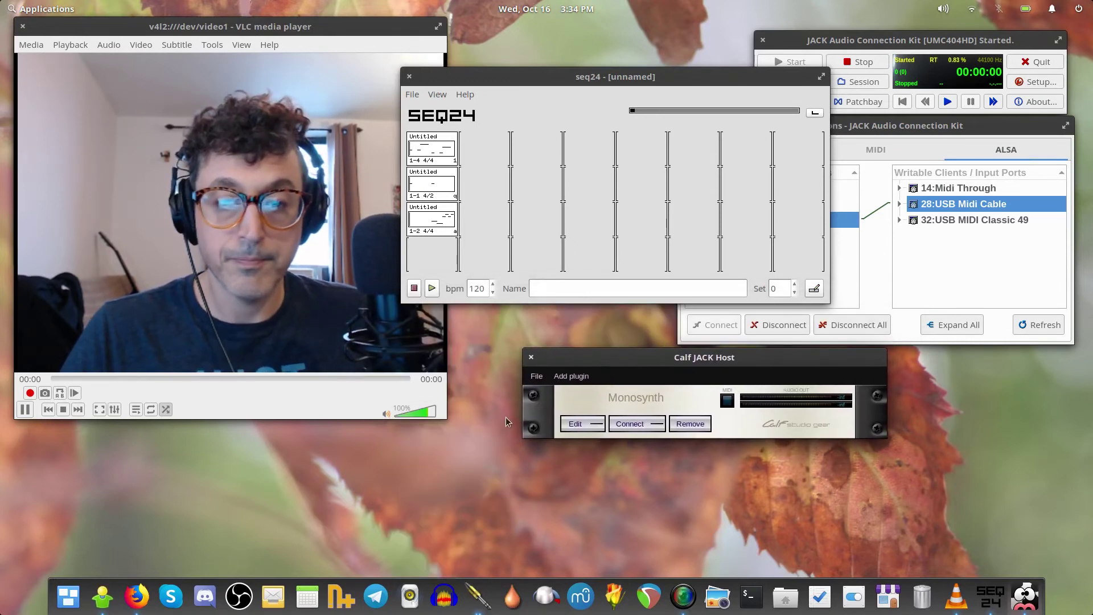
Select Calf Studio Gear on QjackCtl's MIDI connections tab, then switch to the Audio tab.
{"action": "left_click", "coordinate": [908, 140]}
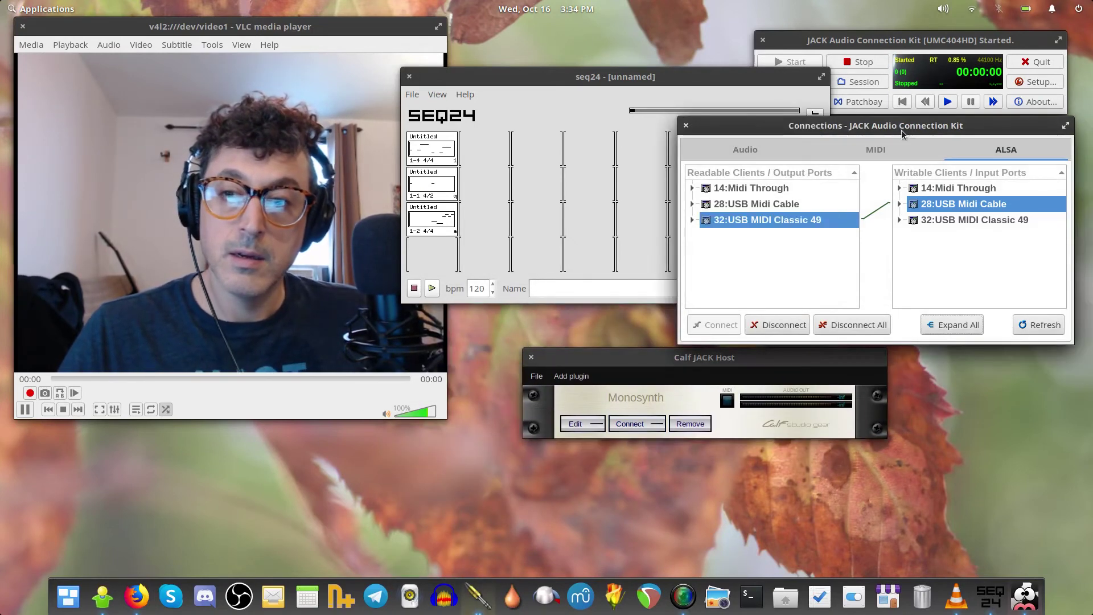
{"action": "left_click", "coordinate": [844, 149]}
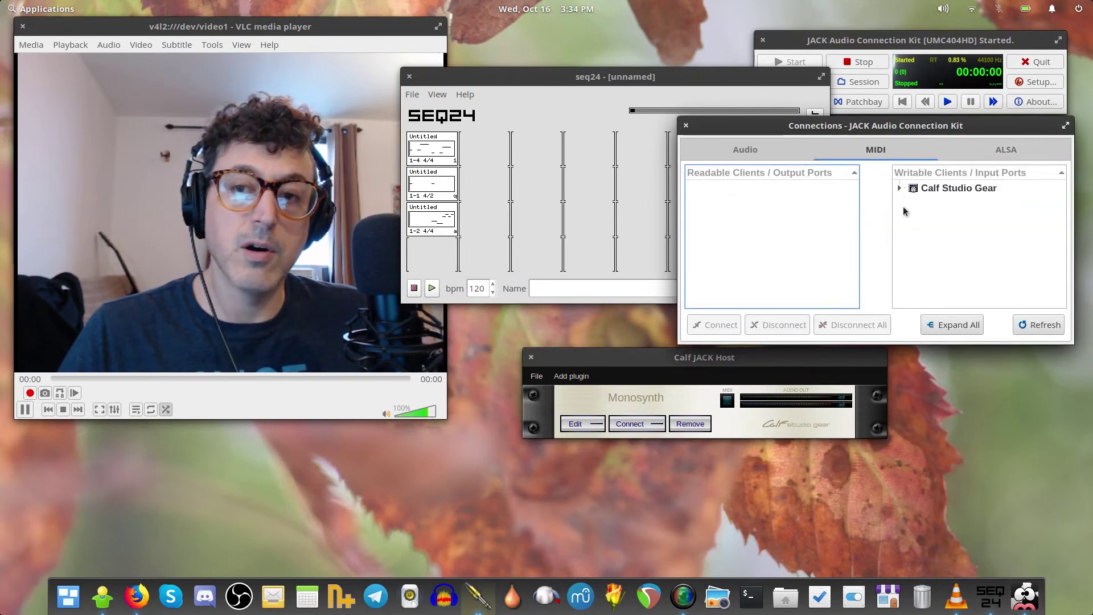
{"action": "left_click", "coordinate": [935, 190]}
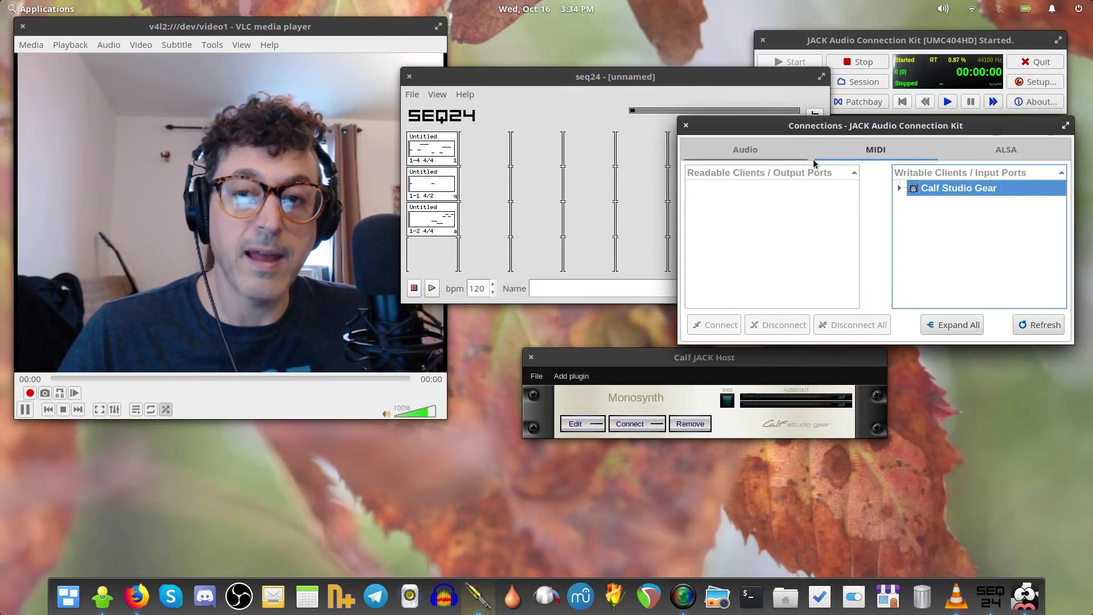
{"action": "left_click", "coordinate": [765, 144]}
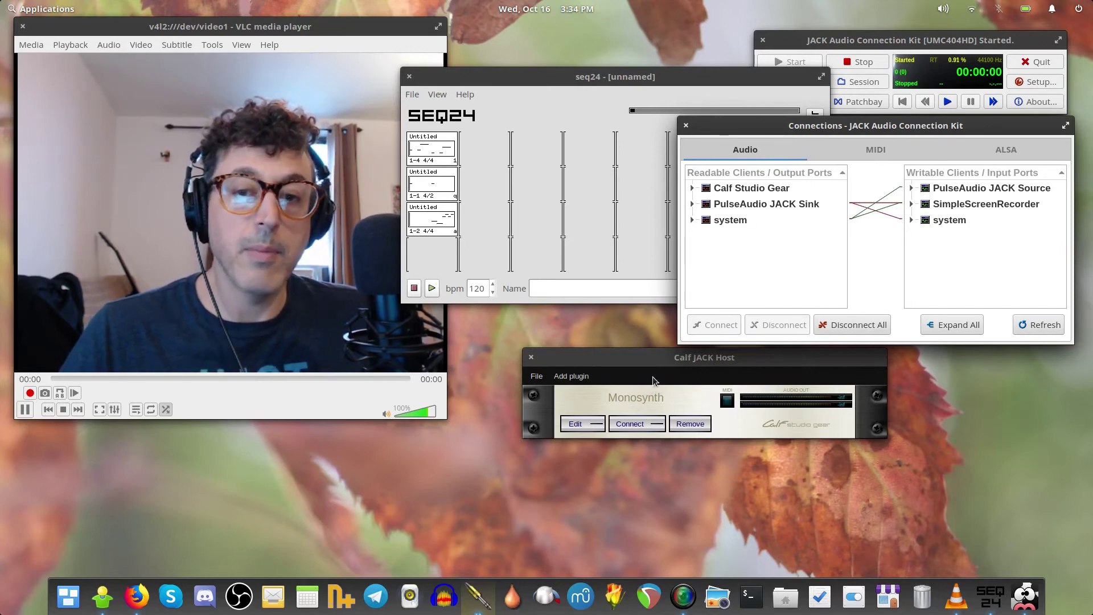
{"action": "left_click_drag", "start_coordinate": [654, 357], "coordinate": [518, 374]}
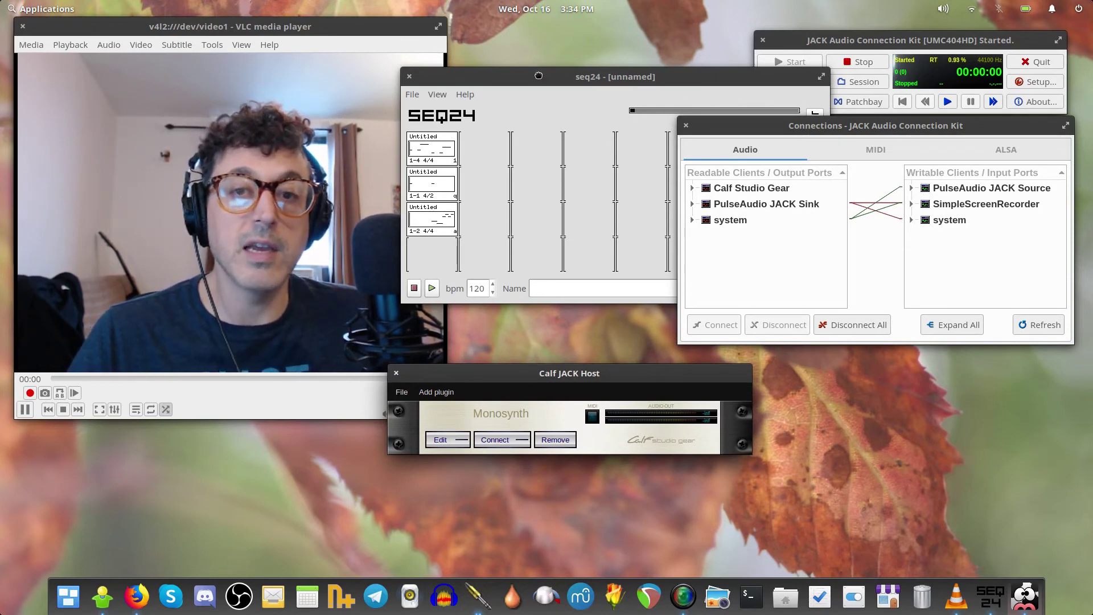
{"action": "left_click_drag", "start_coordinate": [539, 76], "coordinate": [486, 155]}
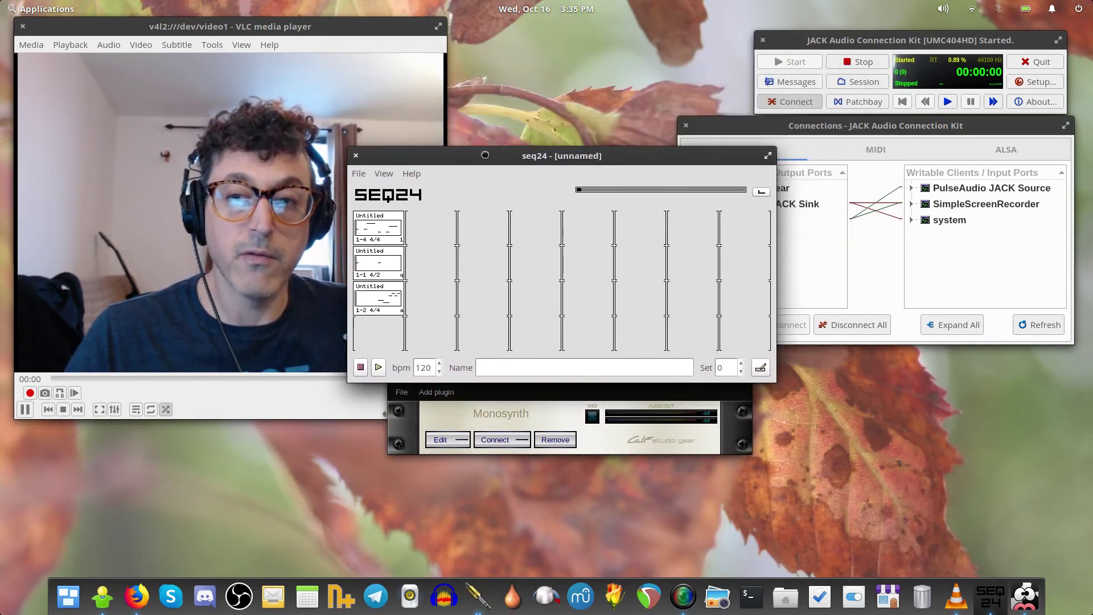
{"action": "left_click", "coordinate": [820, 127]}
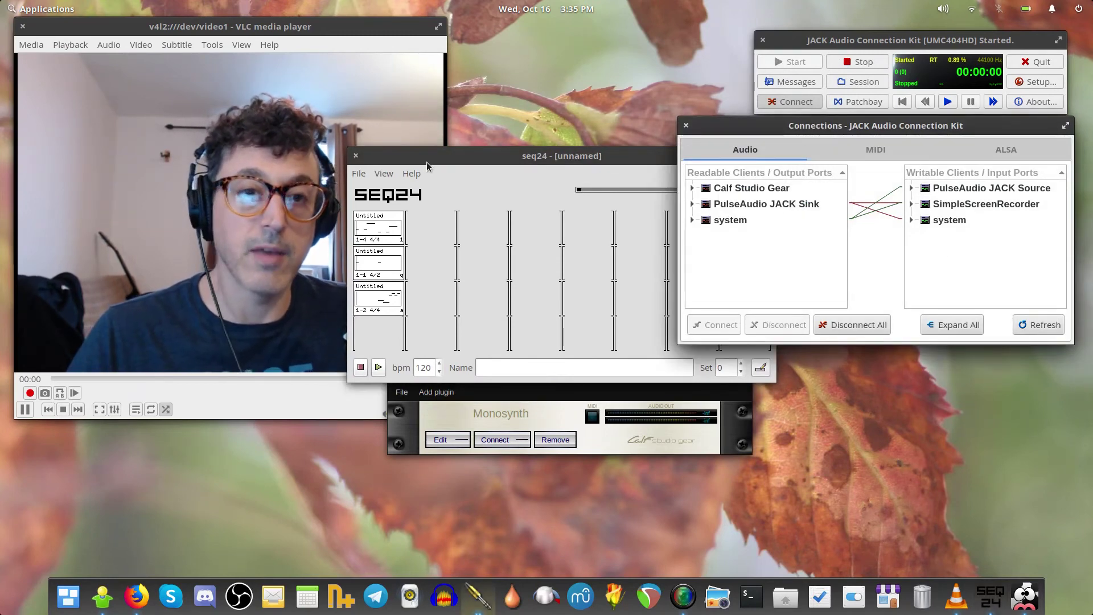